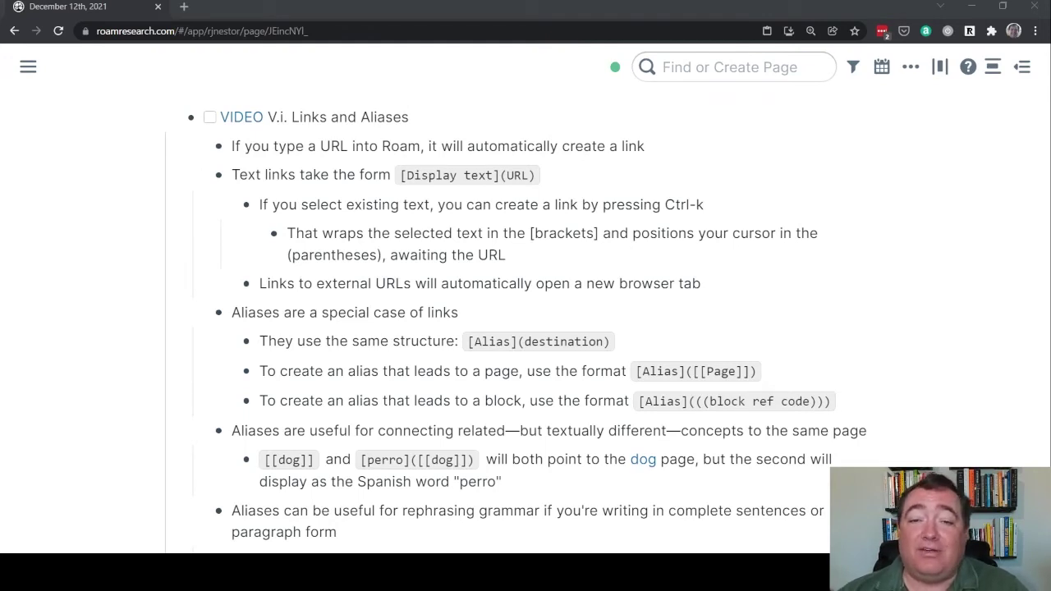
click(713, 152)
key(Return)
key(Tab)
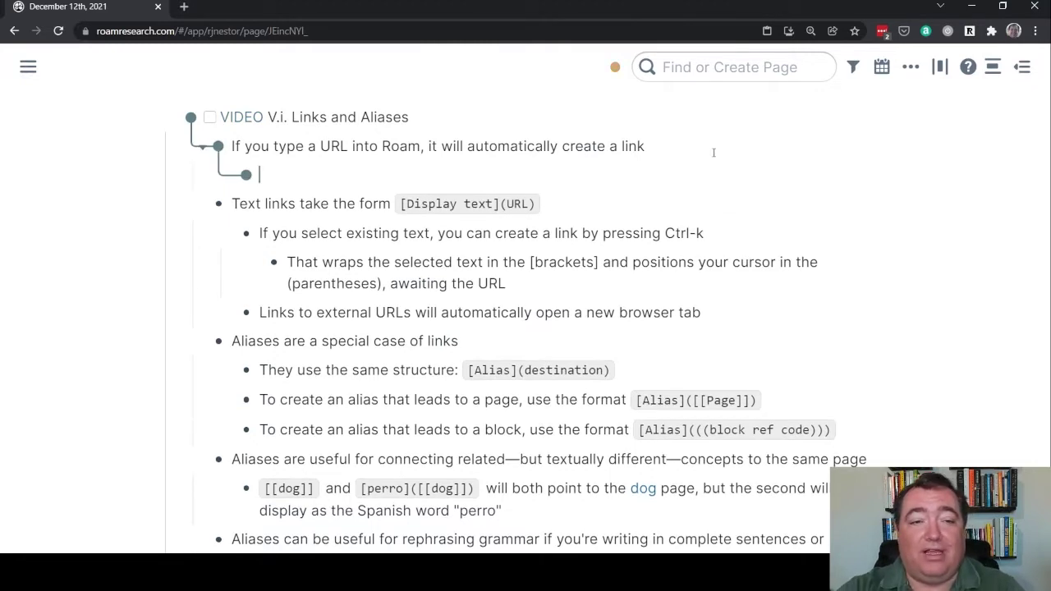
text(https://roamro)
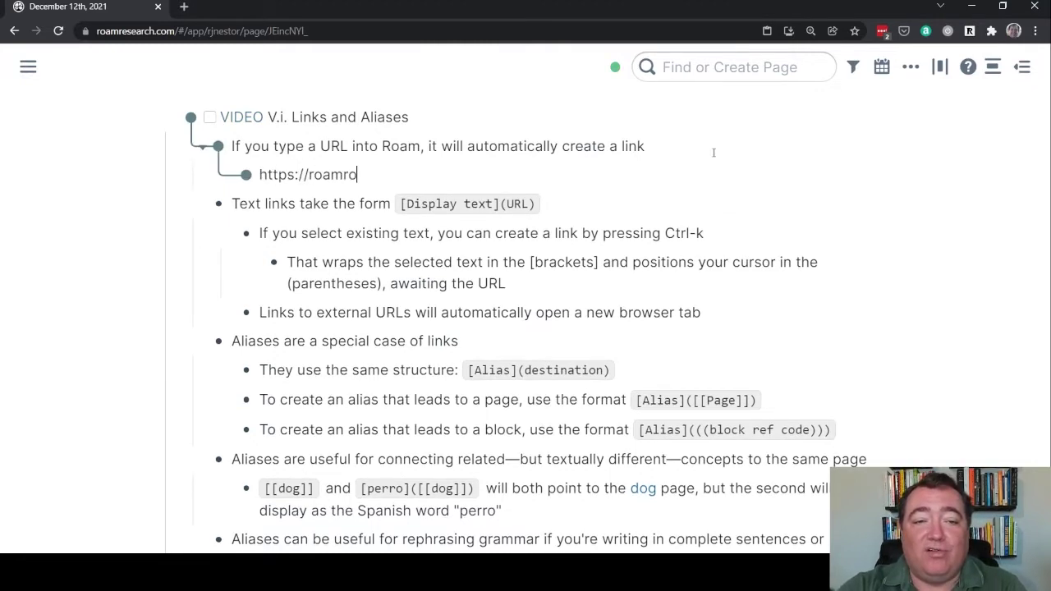
key(BackSpace)
text(esearch.com)
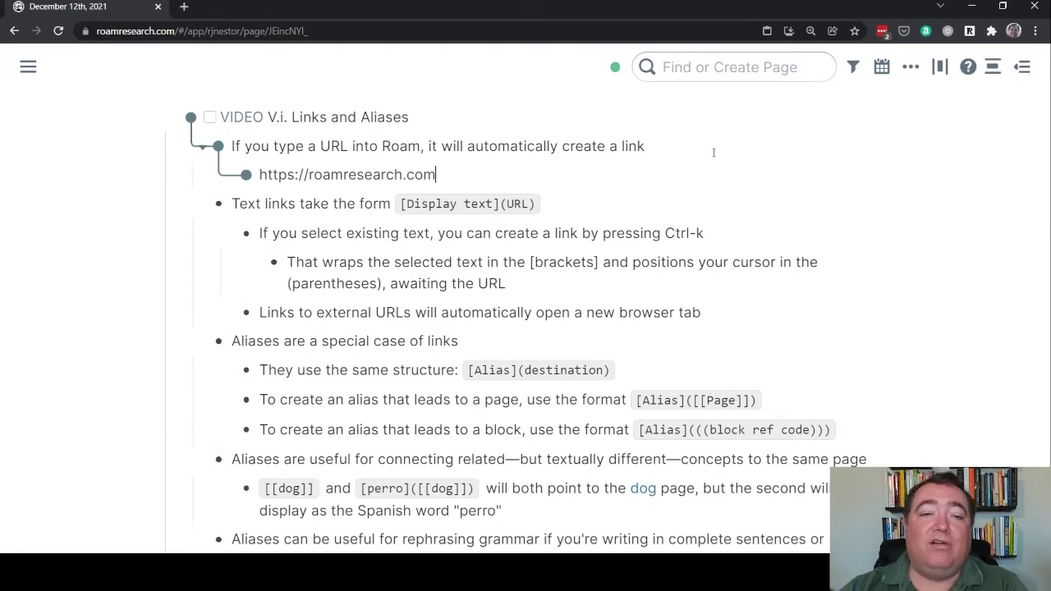
key(Escape)
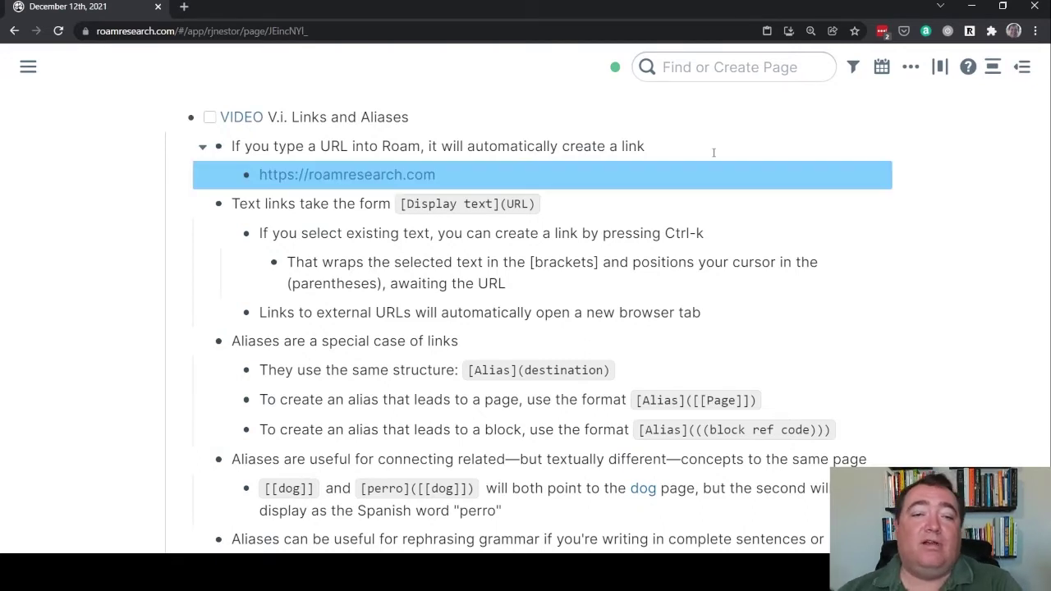
click(72, 268)
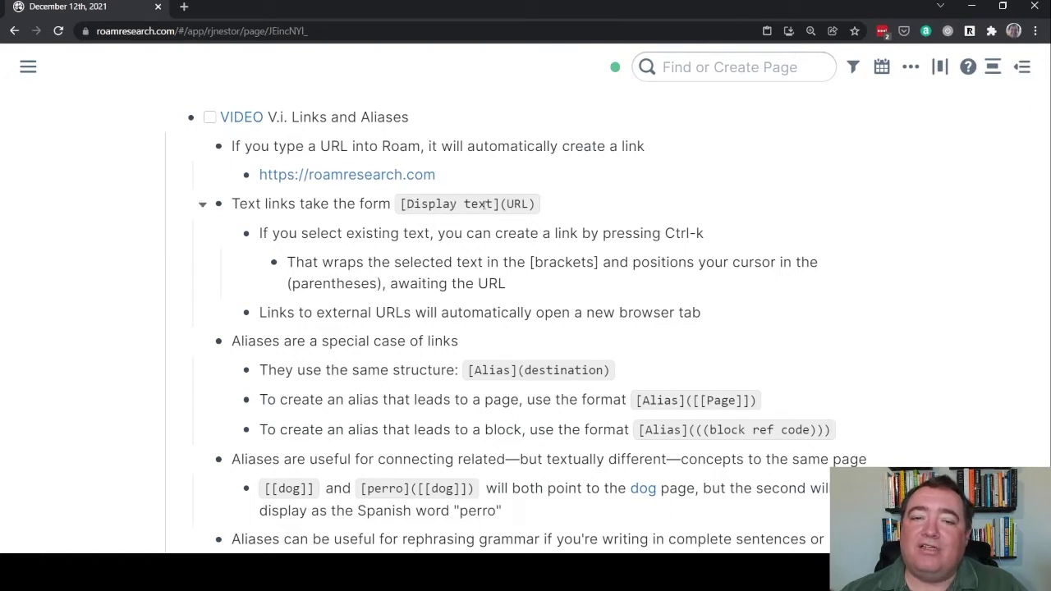
click(553, 206)
key(Return)
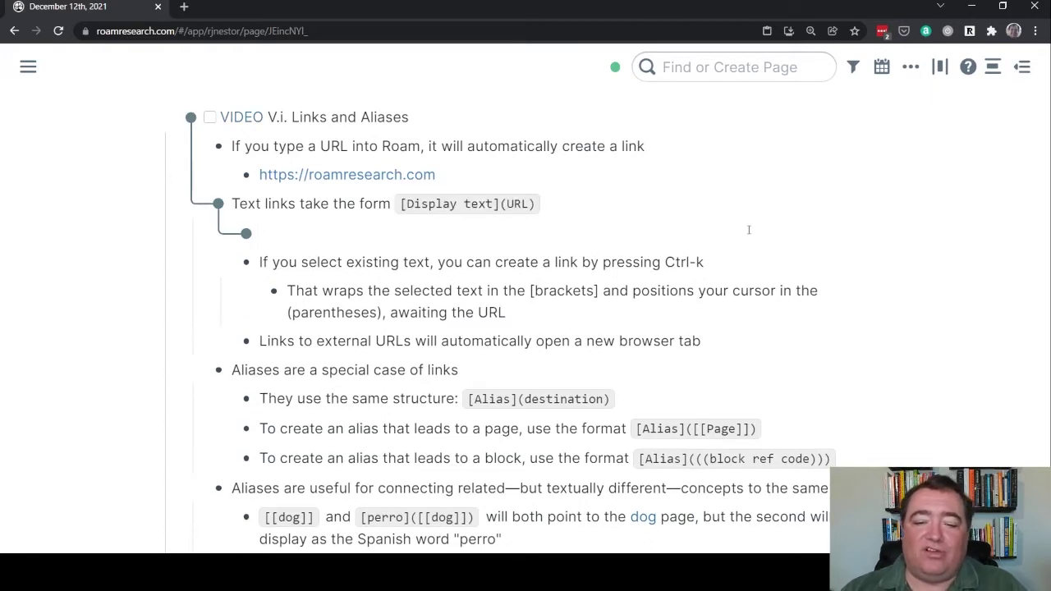
text([)
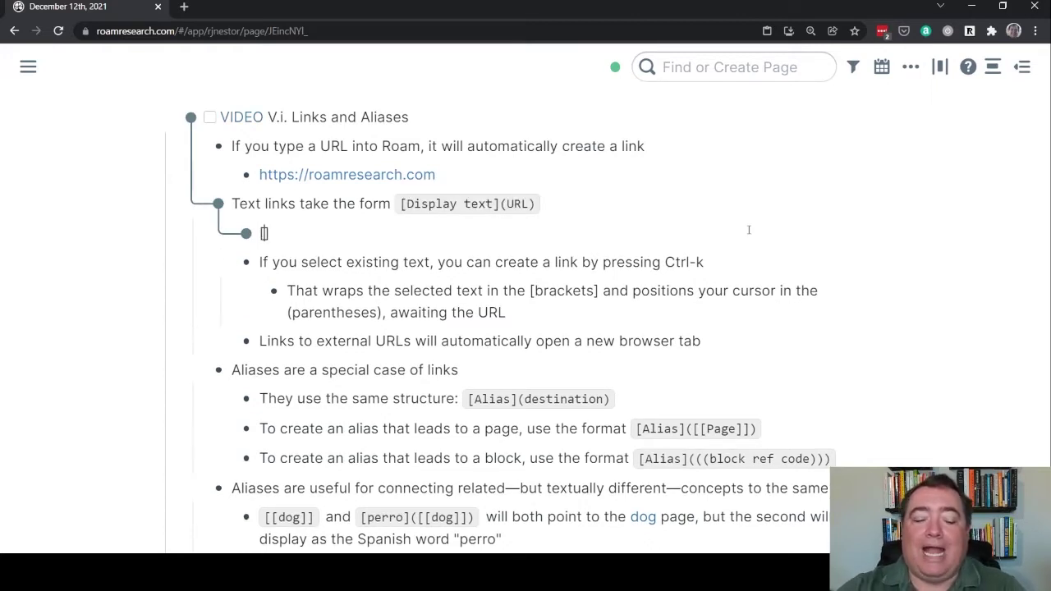
text(RoamR)
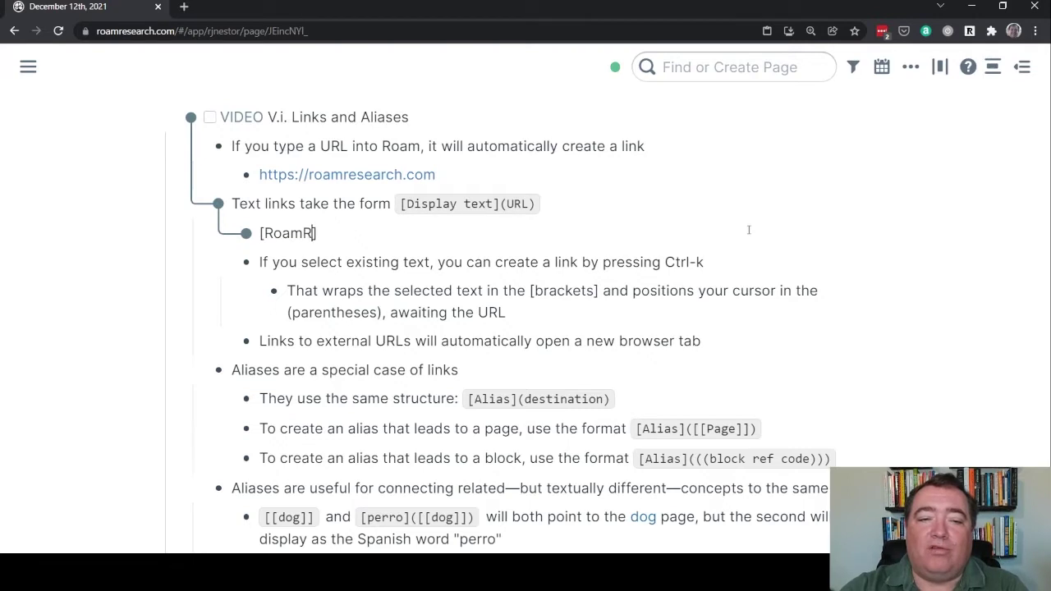
key(BackSpace)
text(Research])
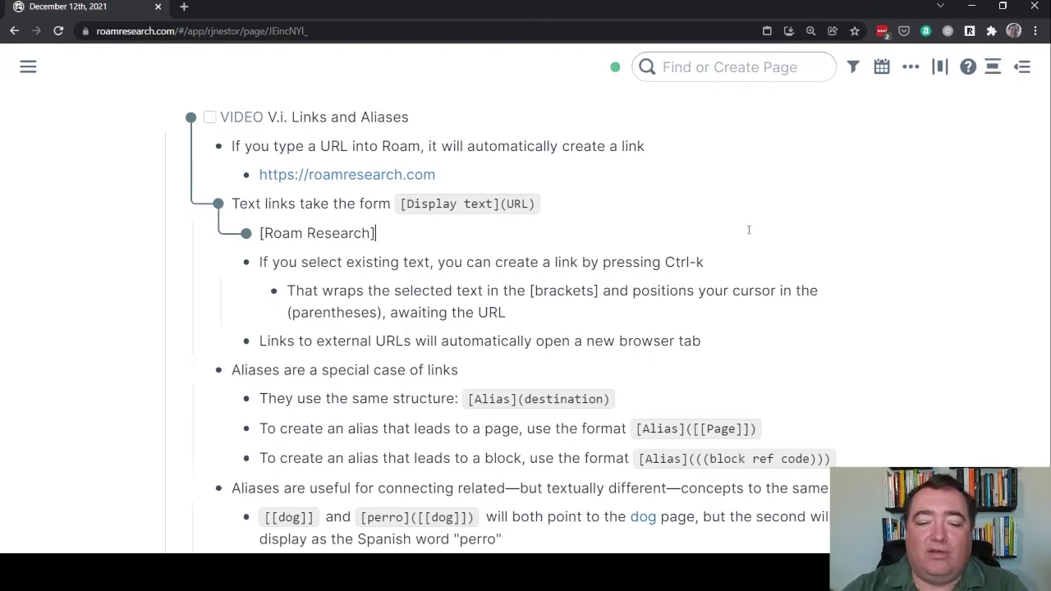
text(()
text(https://ro)
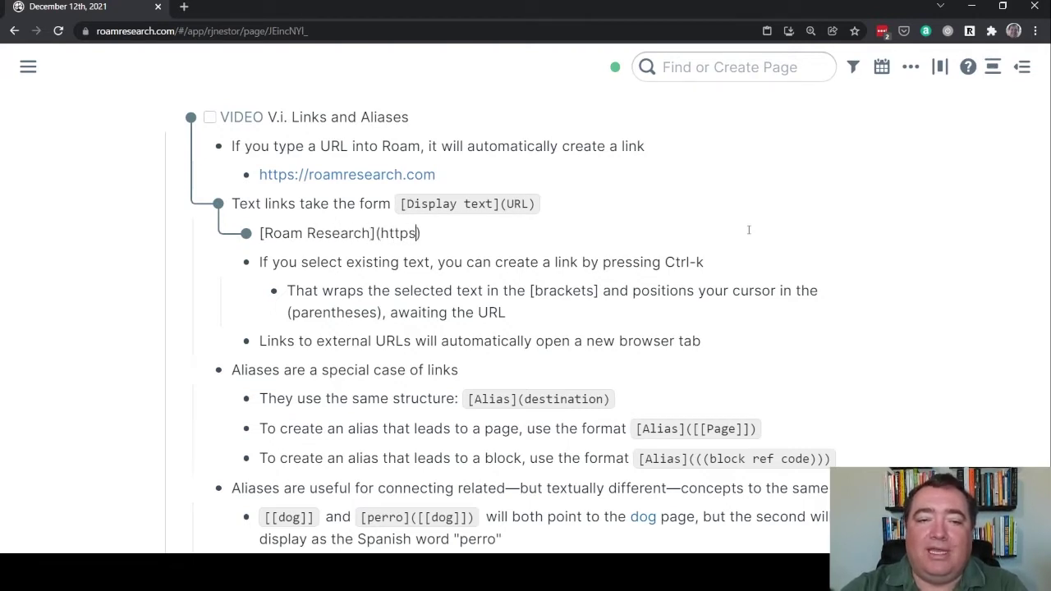
text(amresearch.com)
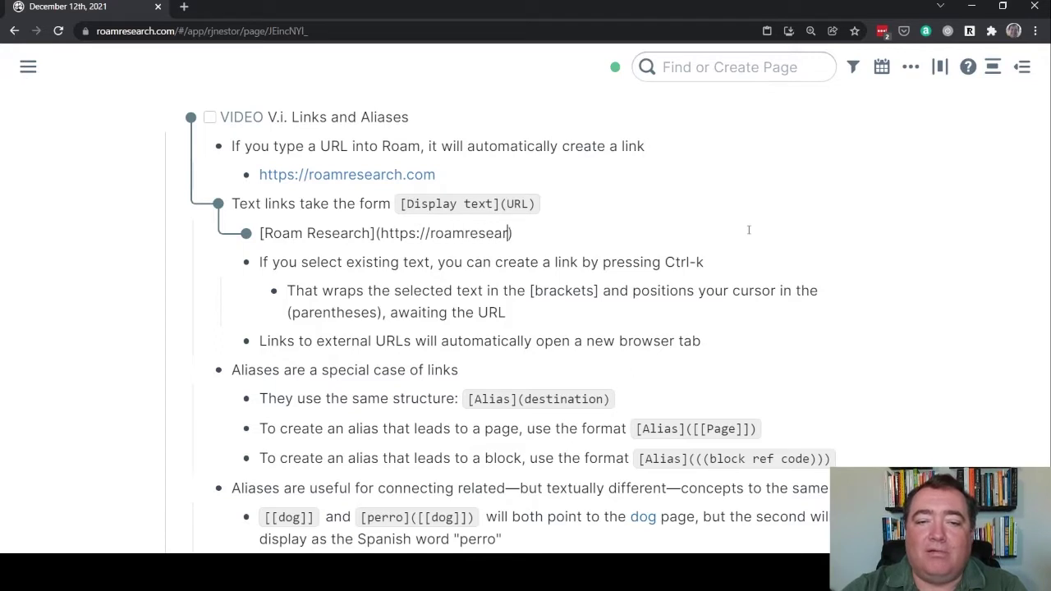
click(99, 265)
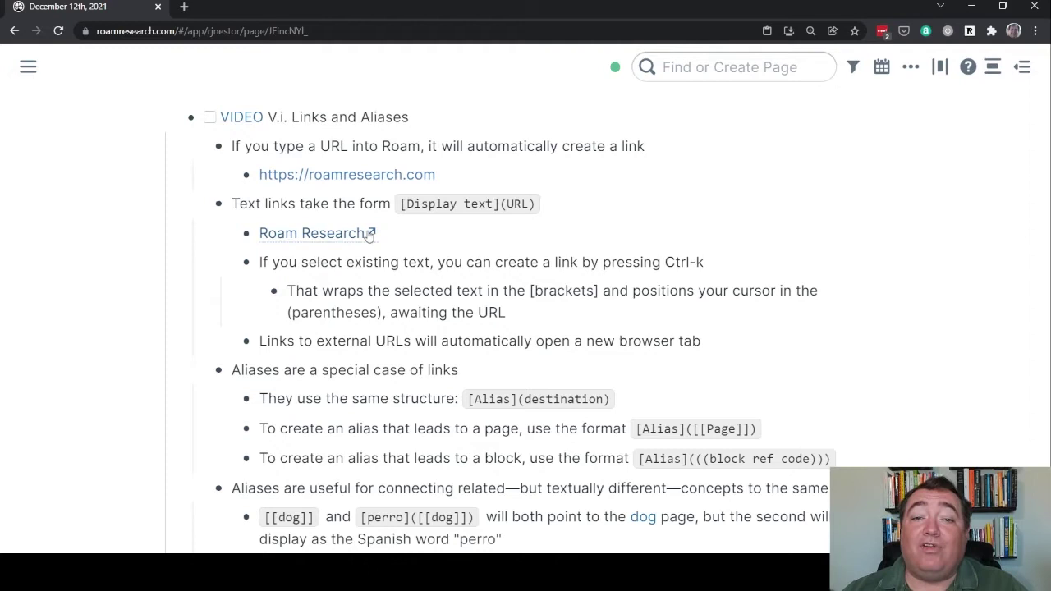
mouse_move(369, 234)
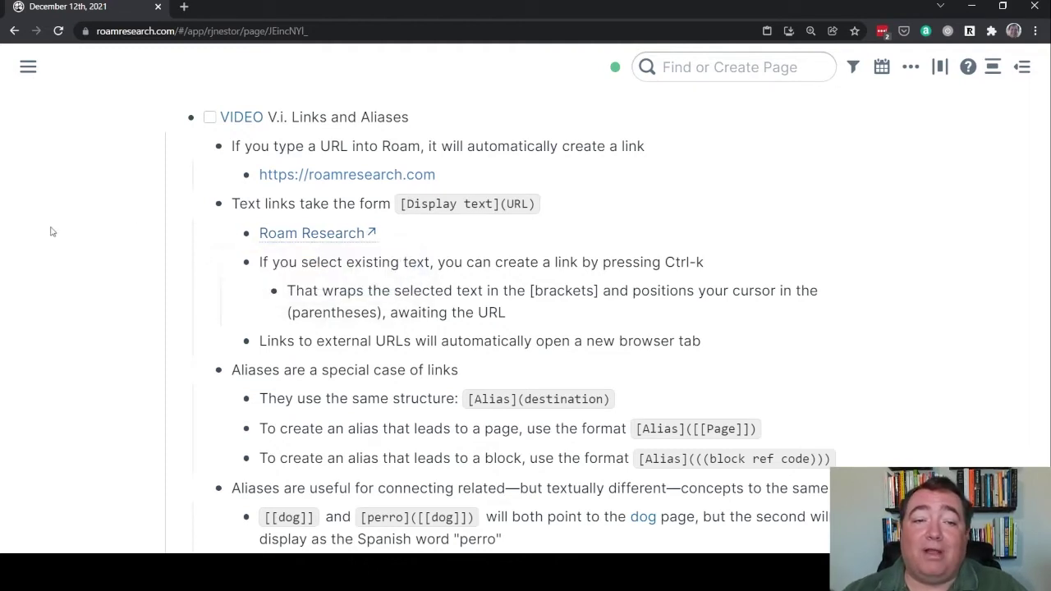
mouse_move(323, 236)
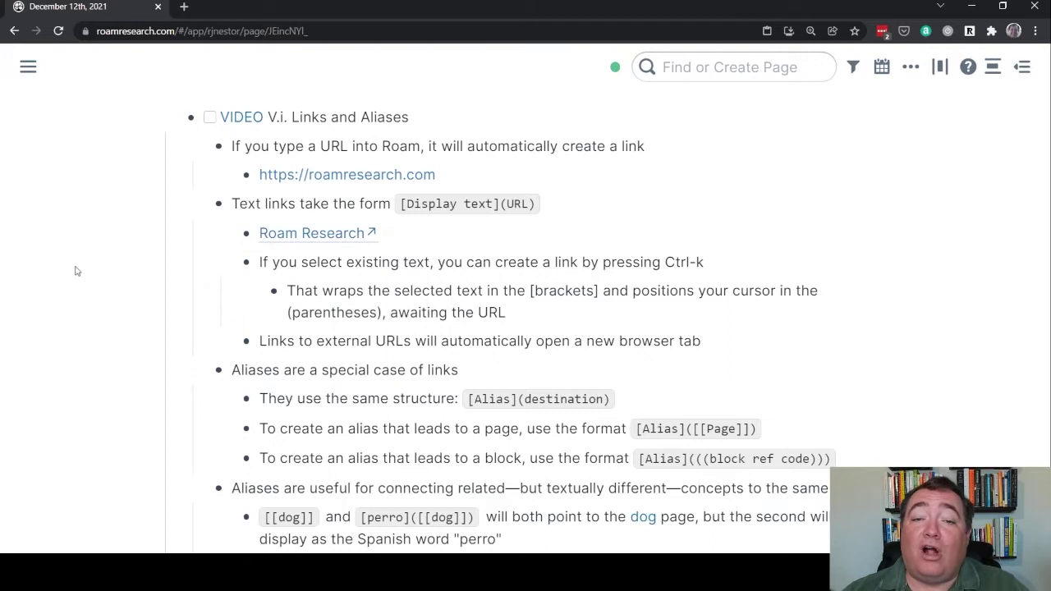
click(750, 271)
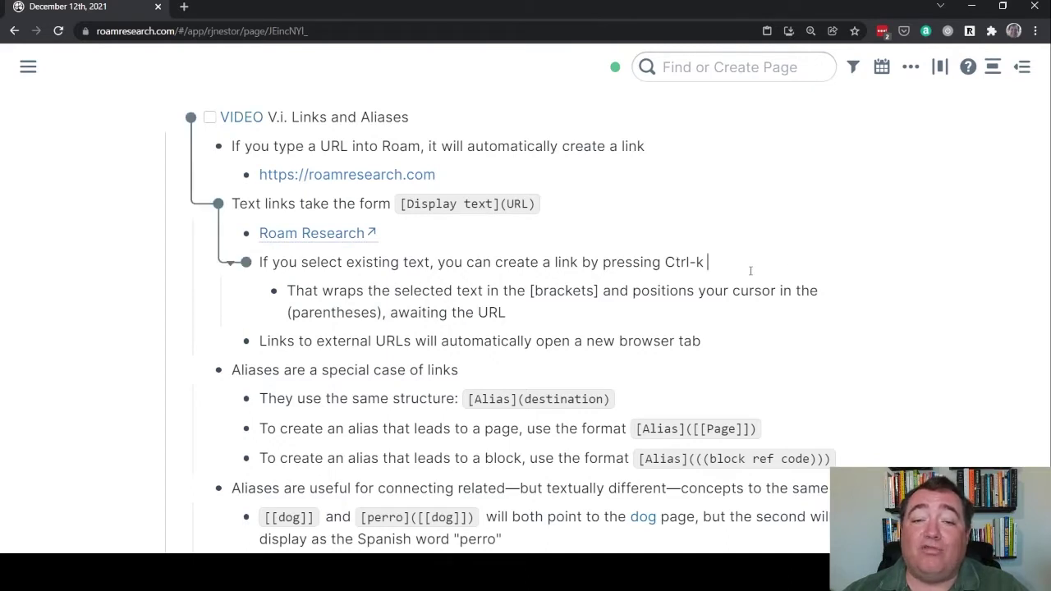
key(Return)
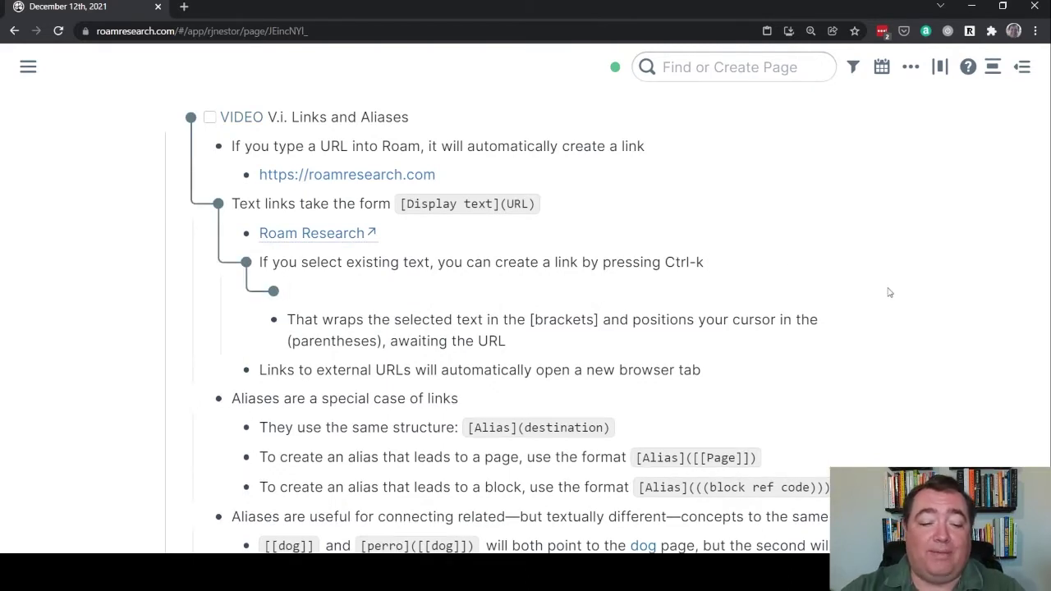
key(ctrl+k)
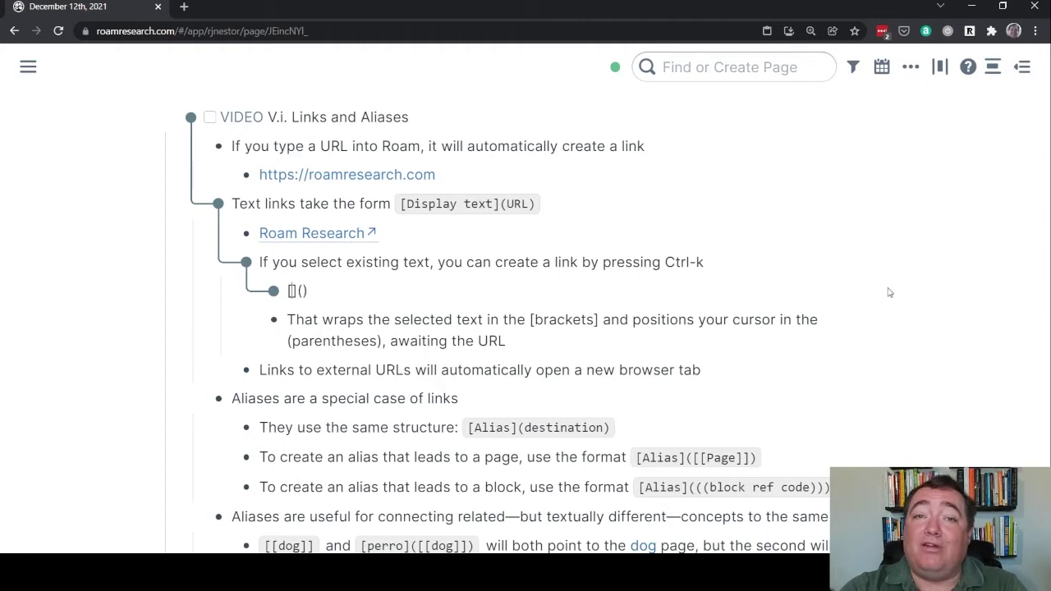
text(Roam Research)
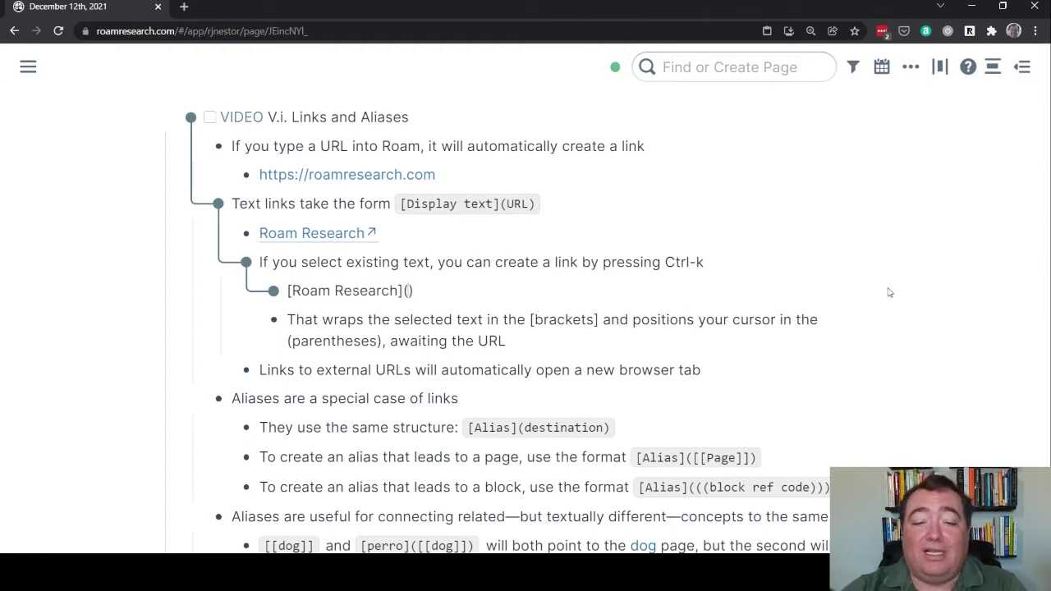
key(Right)
key(Right)
text(https:)
text(//roamresearc)
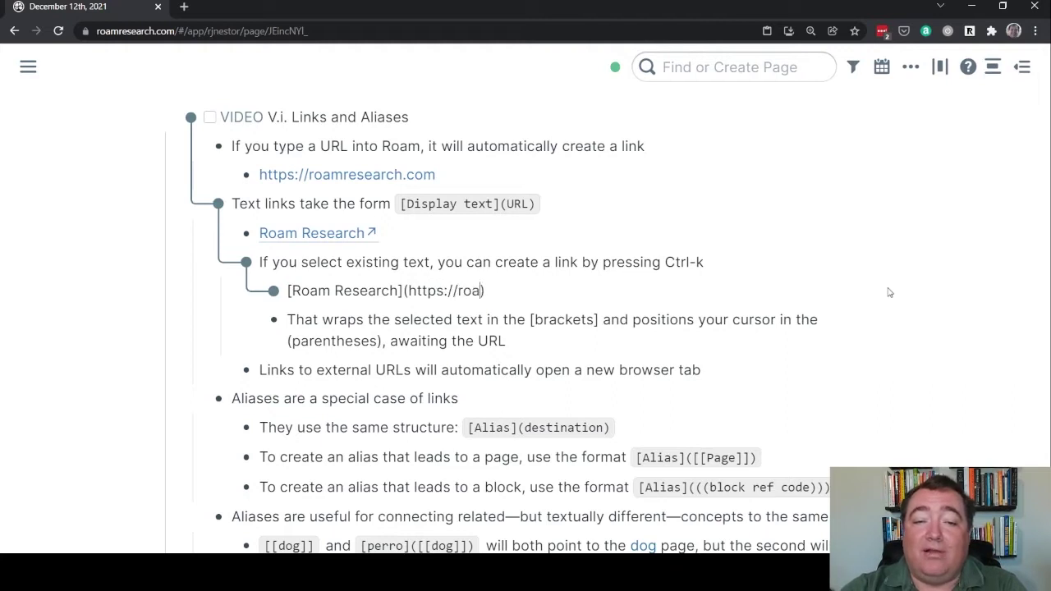
text(h.com)
key(Escape)
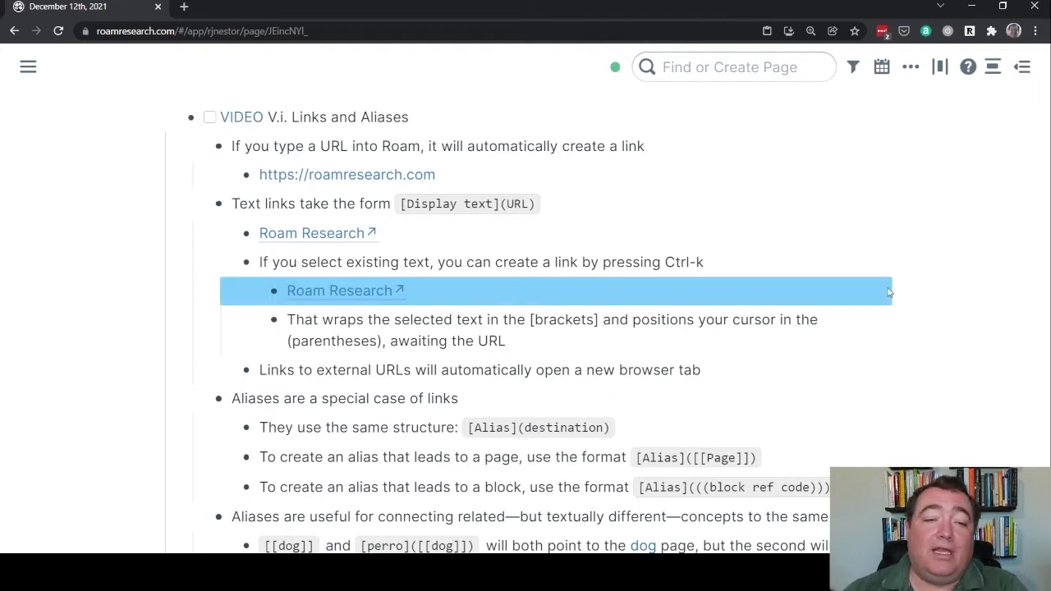
key(Escape)
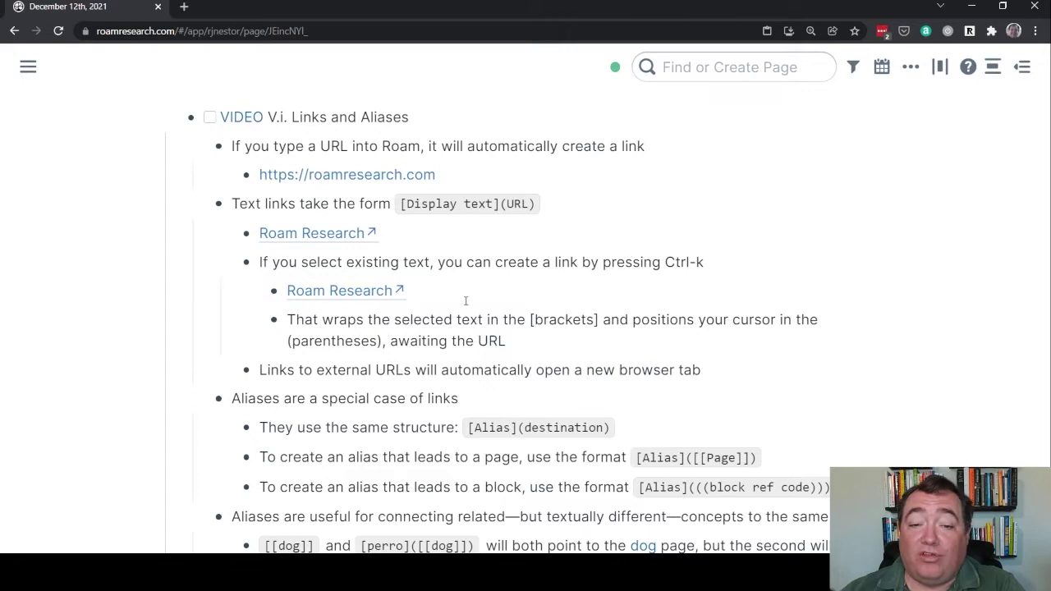
click(532, 337)
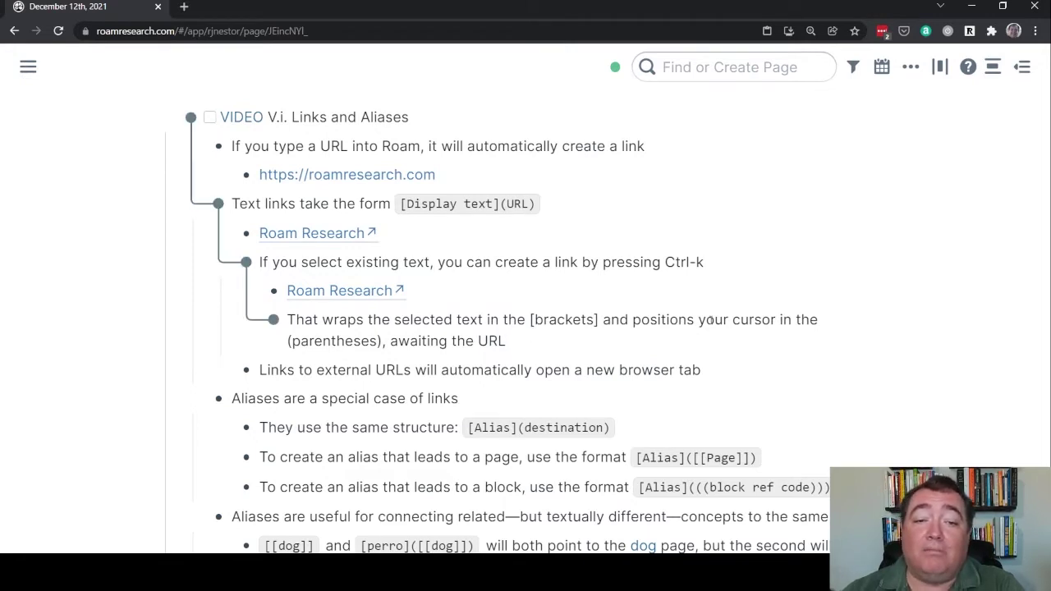
key(Return)
text(Roam R)
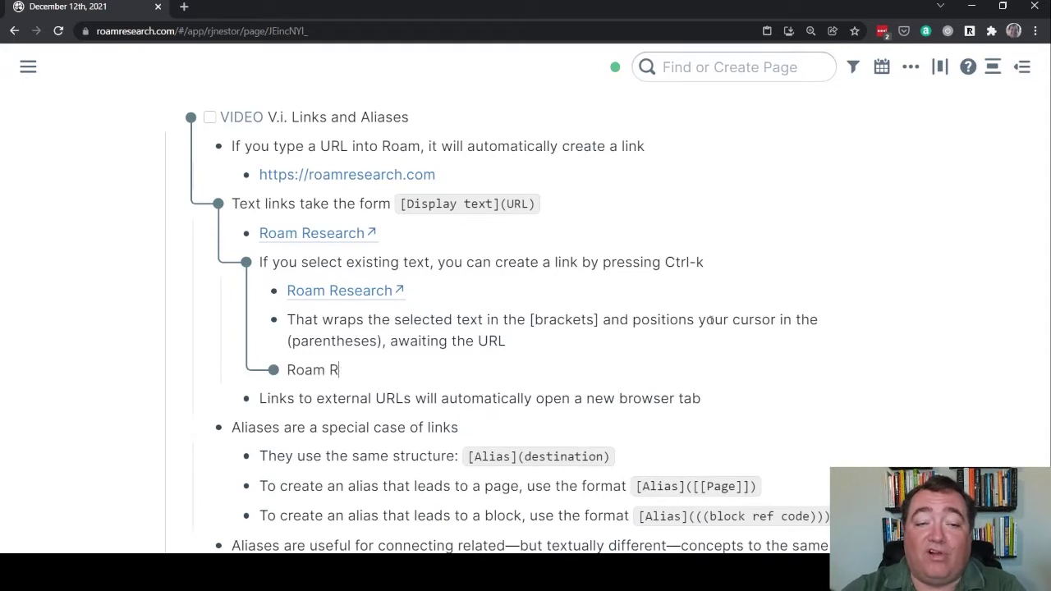
text(esearch)
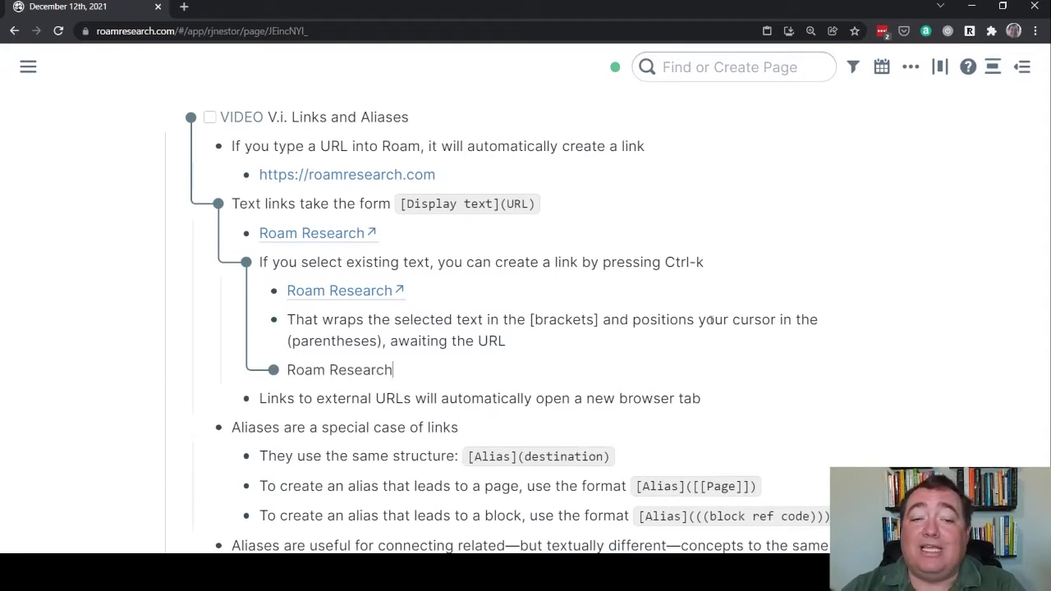
key(shift+Home)
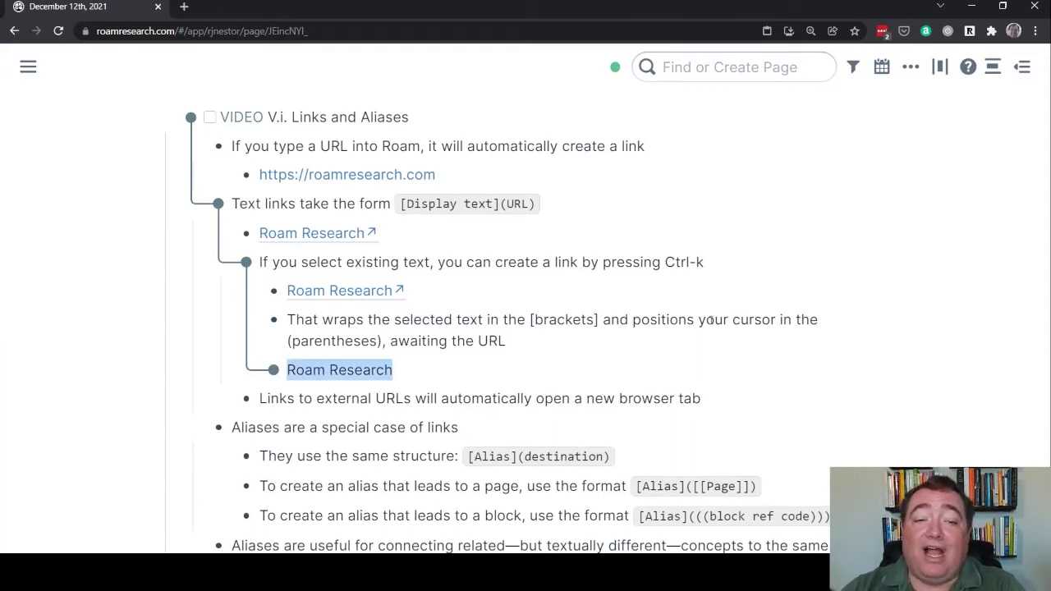
key(ctrl+k)
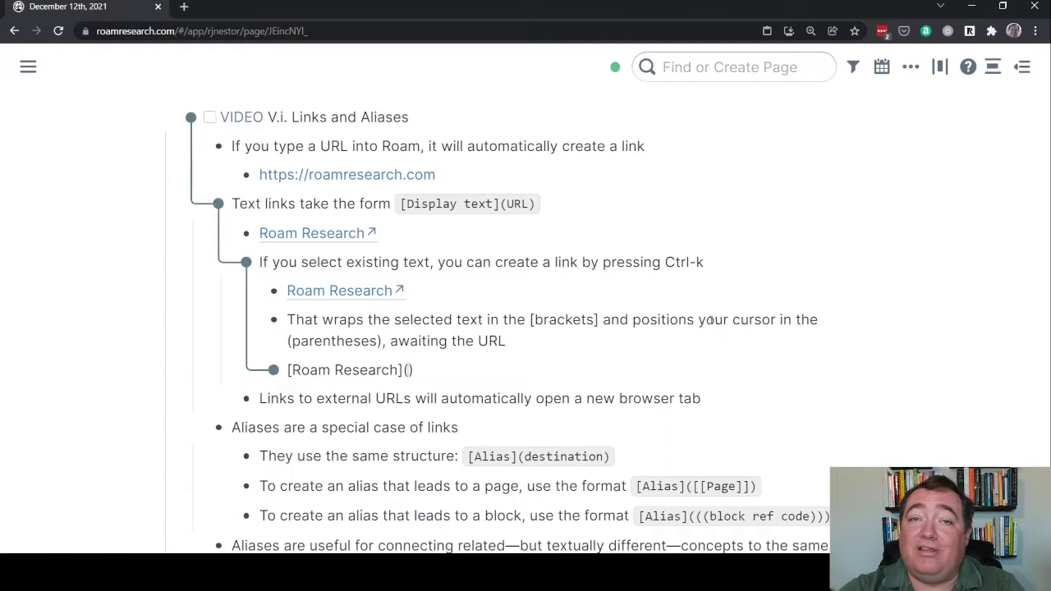
text(https:)
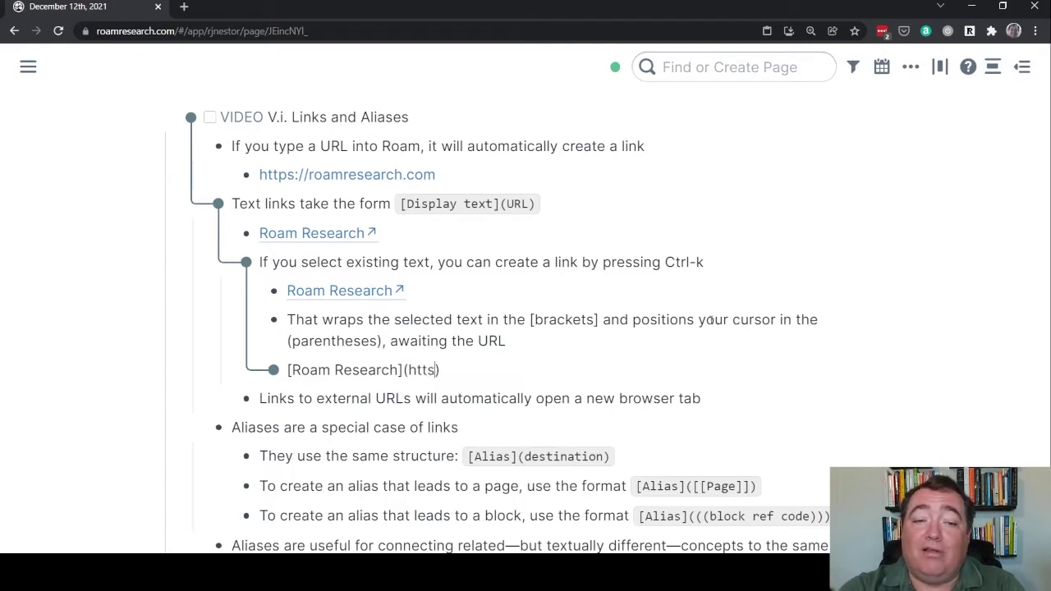
text(//roamres)
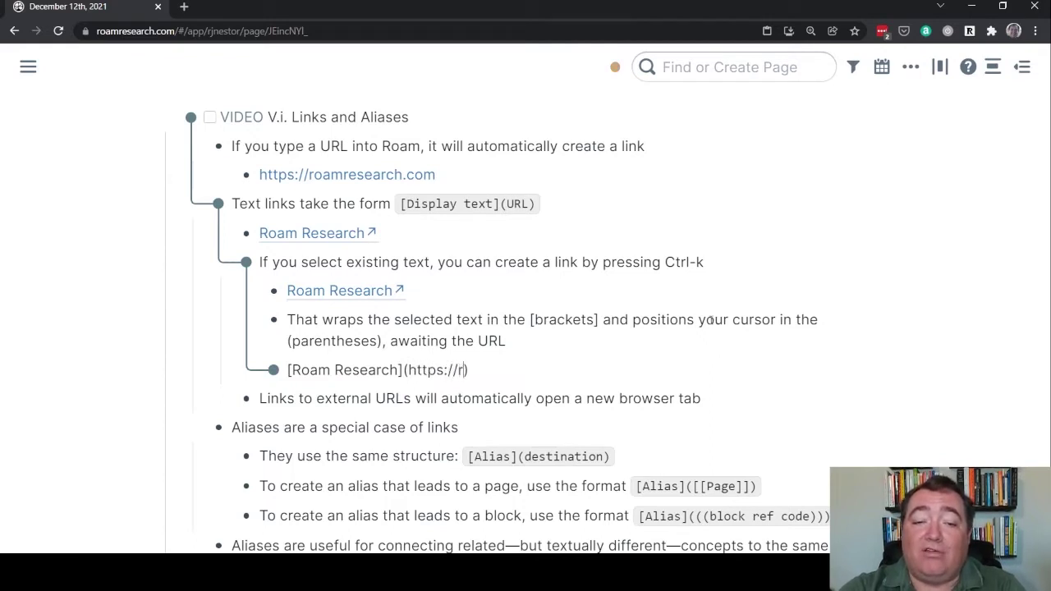
text(earch.com)
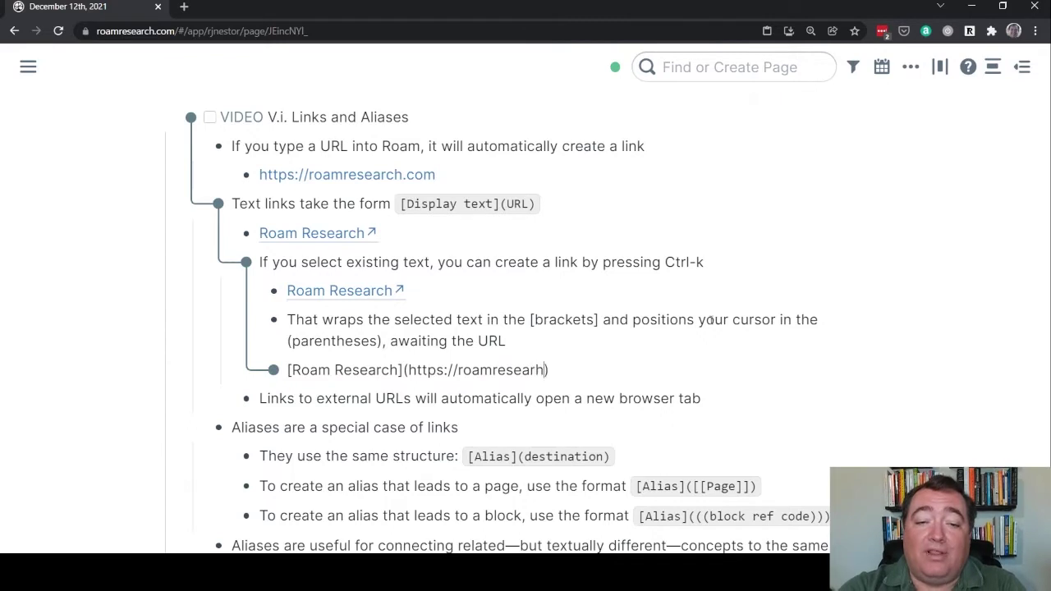
key(Escape)
key(Escape)
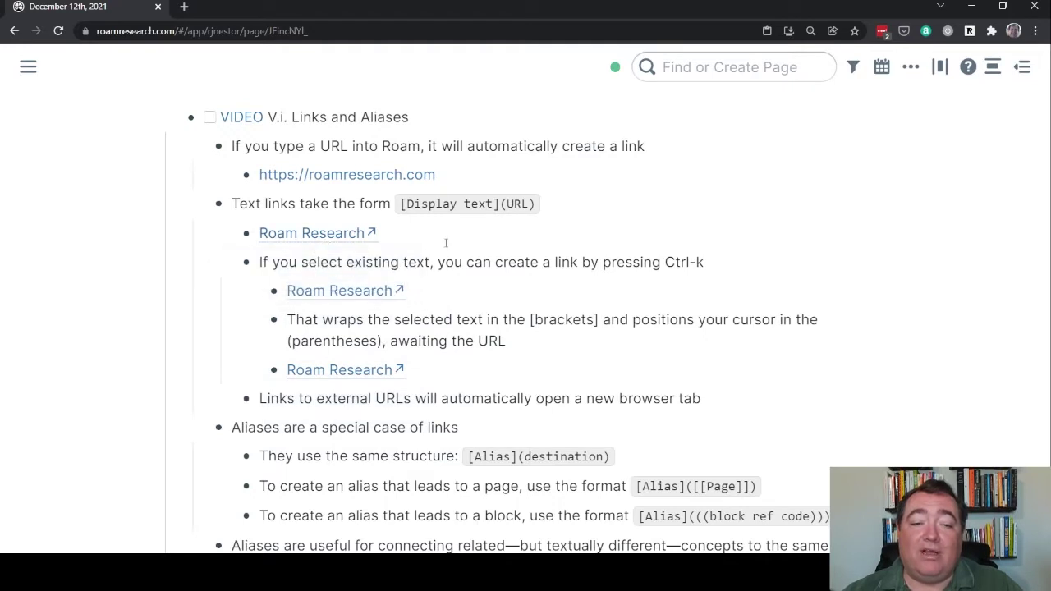
Step: Inspect the URL portion of the Roam Research link directly under "Text links take the form"
click(297, 238)
drag(264, 233, 557, 233)
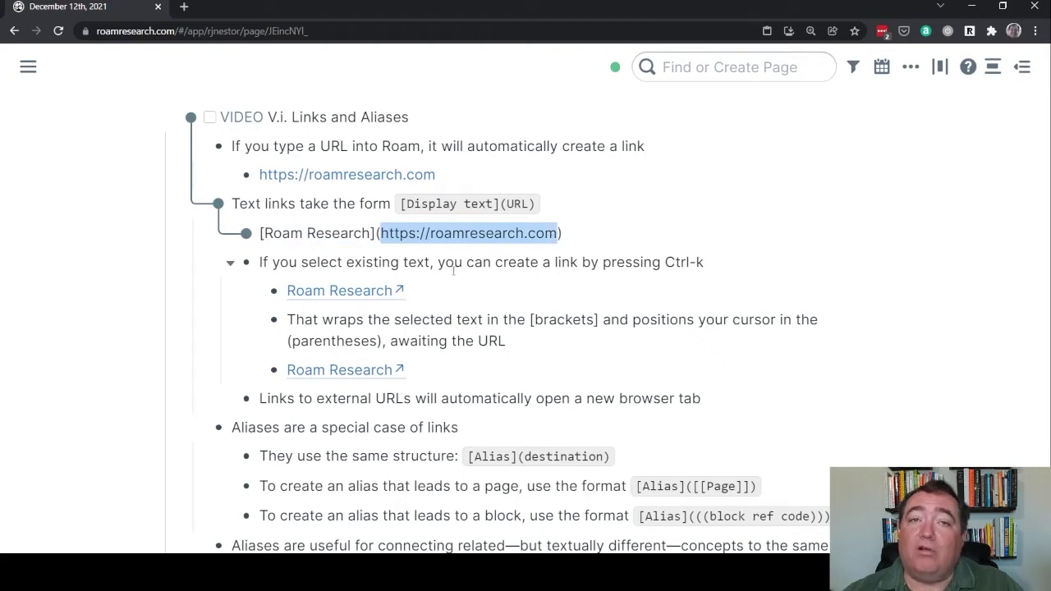
click(42, 326)
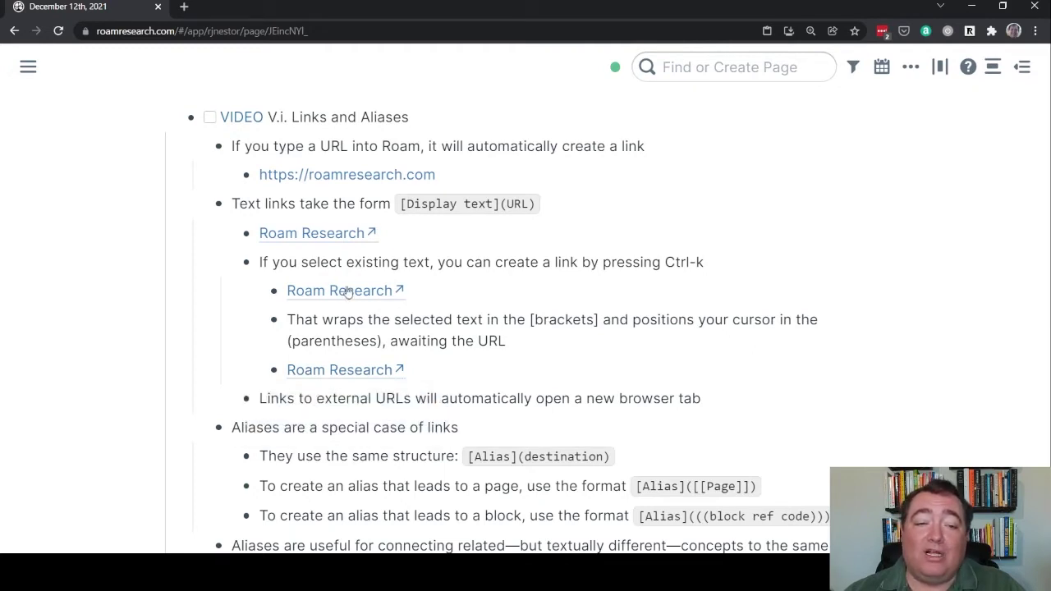
mouse_move(347, 294)
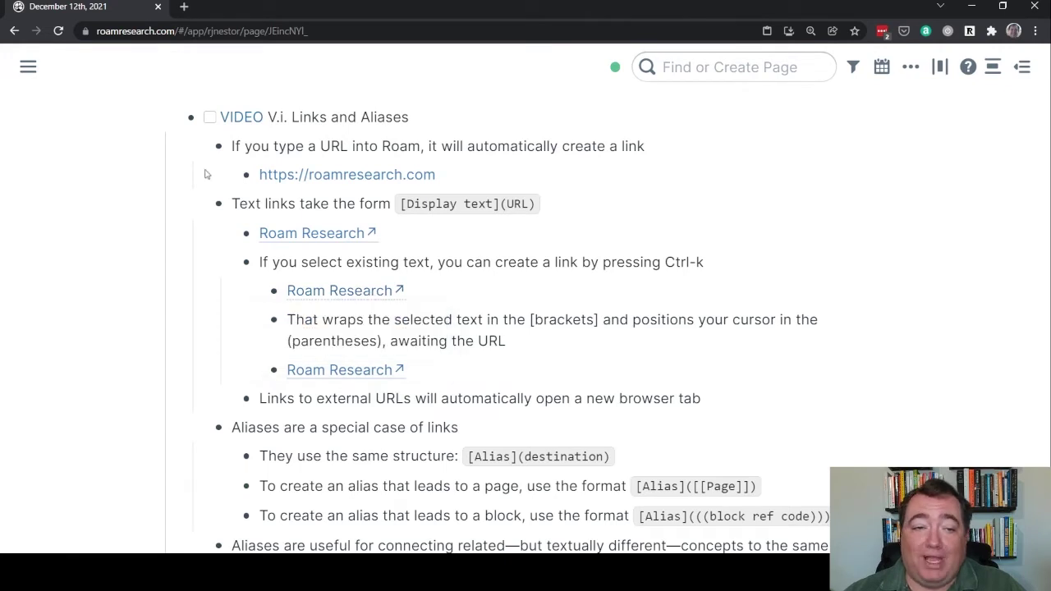
Step: Collapse the "Text links take the form" and "If you type a URL into Roam" blocks
click(204, 204)
click(204, 147)
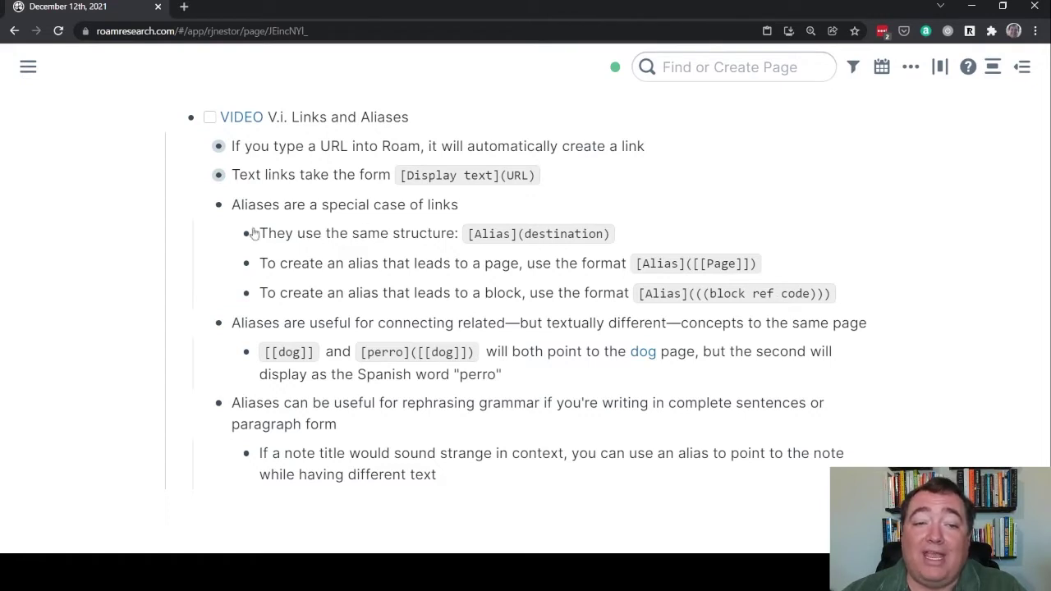
Step: Add a child block under "To create an alias that leads to a page" containing the alias Dude pointing to the Inbox page
click(790, 263)
key(Return)
key(Tab)
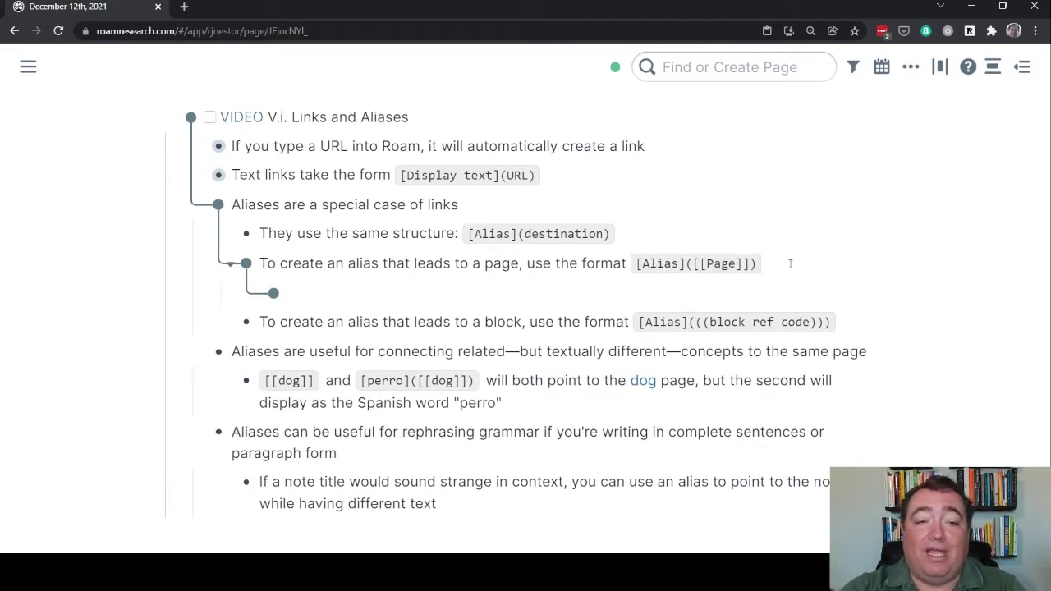
text([)
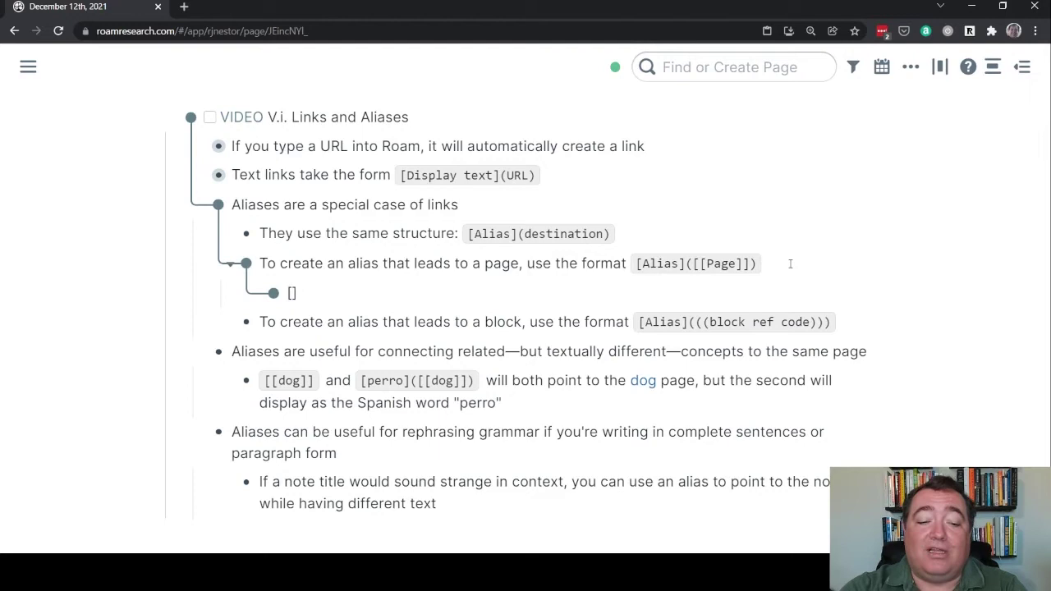
text(Dude])
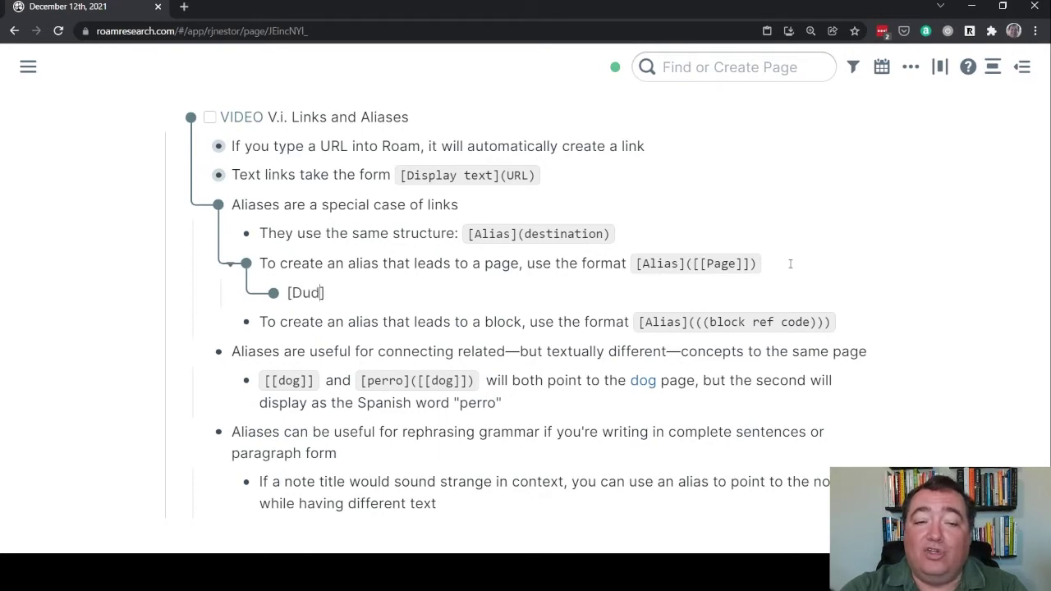
text(([[Inb)
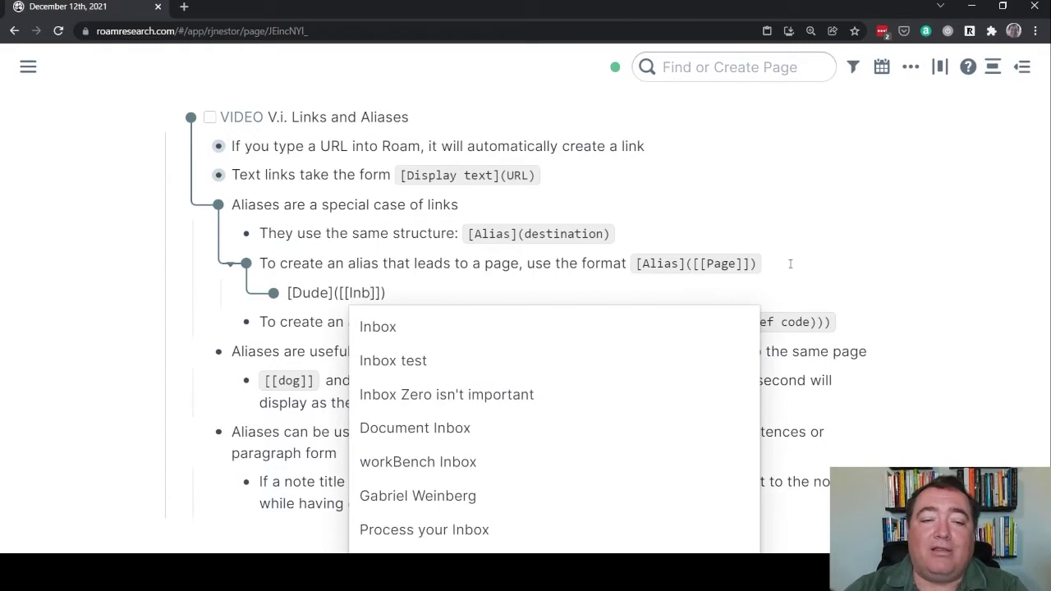
key(Down)
key(Return)
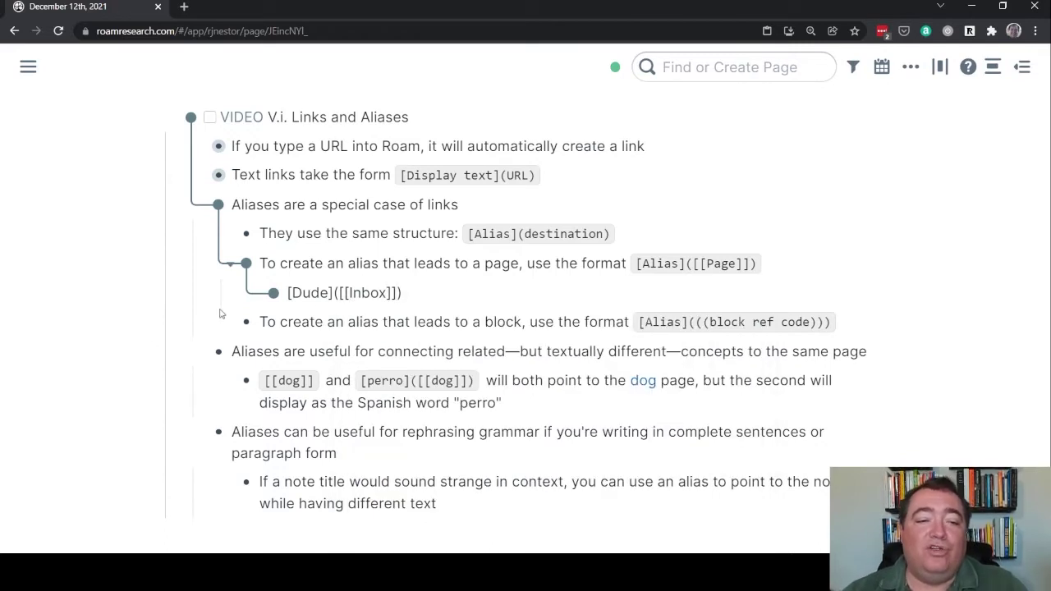
click(106, 369)
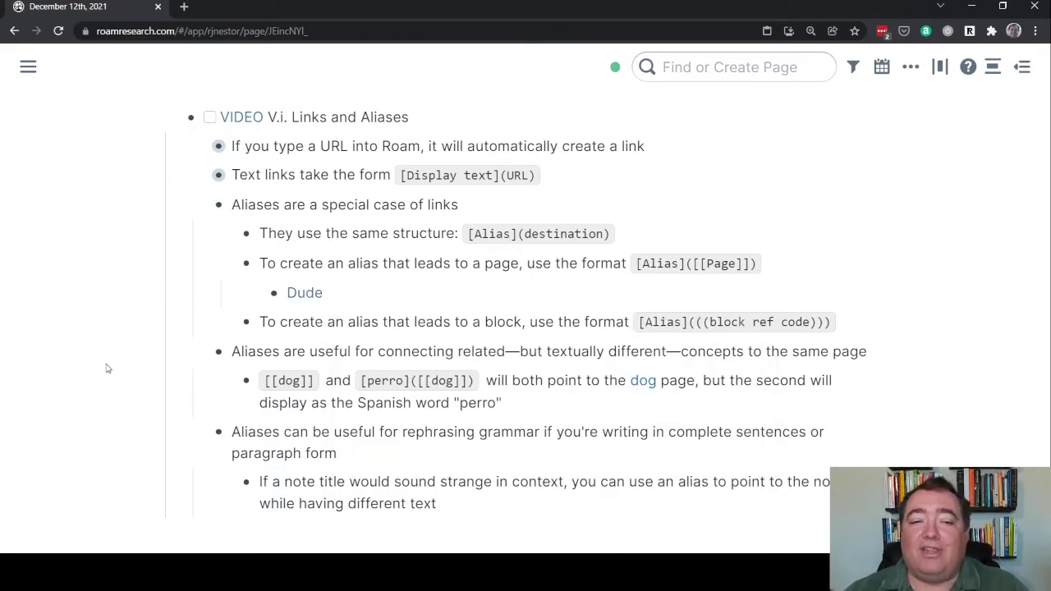
Step: Preview the Dude alias's target, open that page in the sidebar, and close the sidebar again
mouse_move(309, 301)
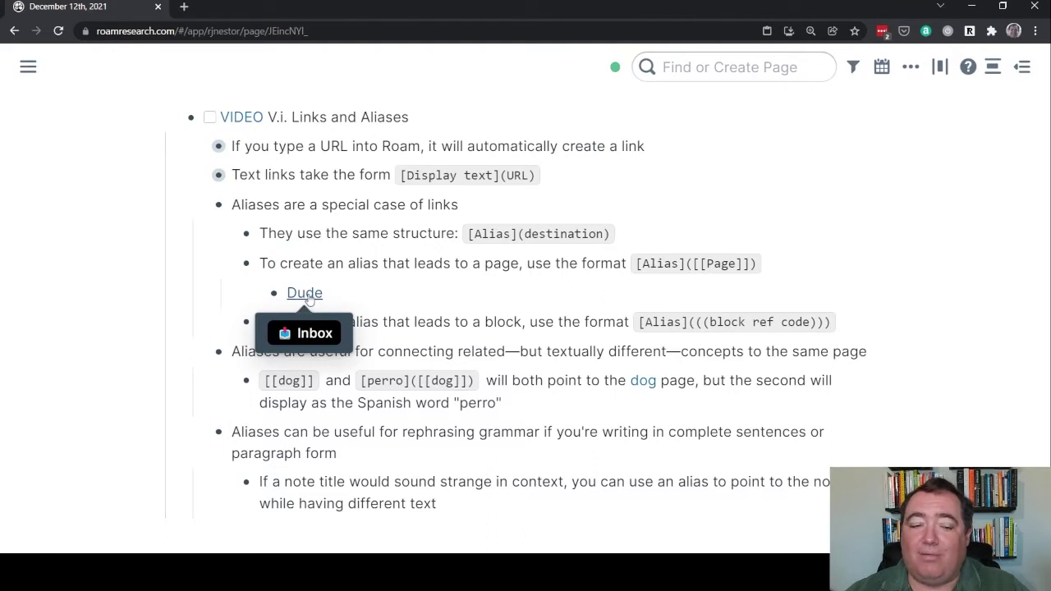
shift+click(310, 297)
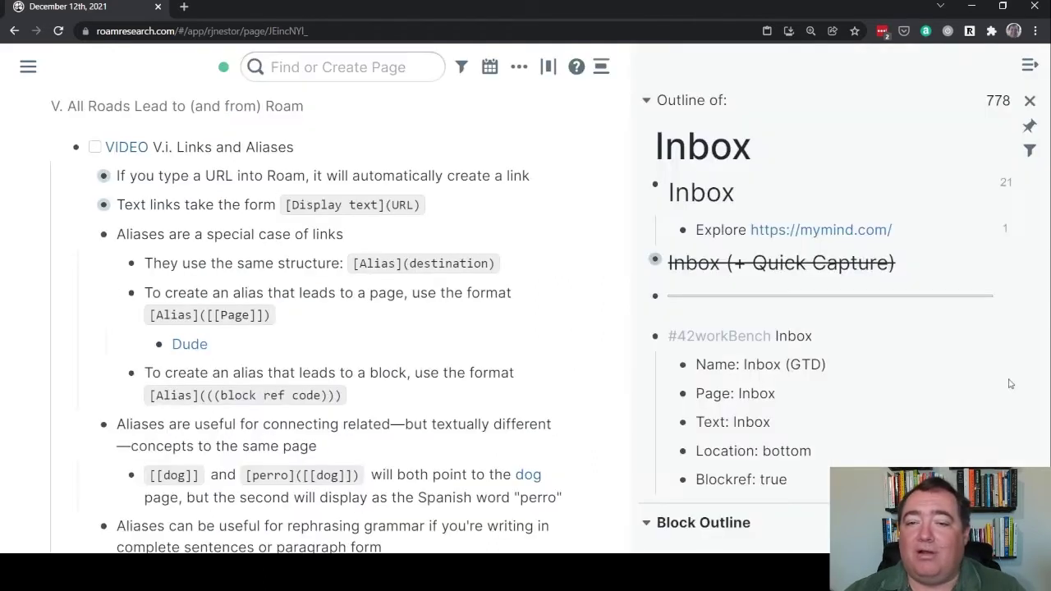
click(1029, 100)
click(1027, 64)
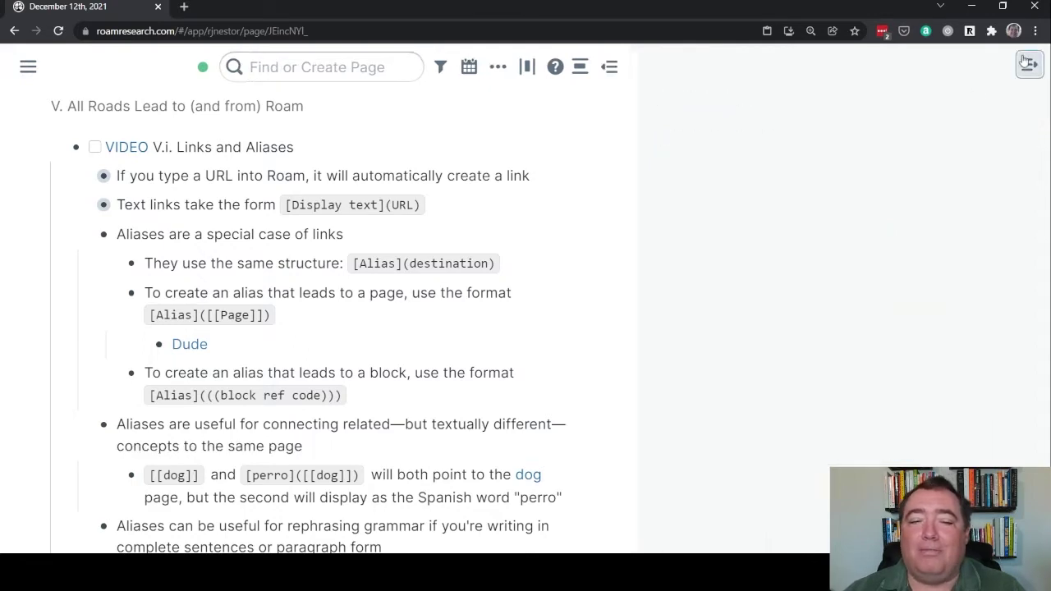
mouse_move(304, 297)
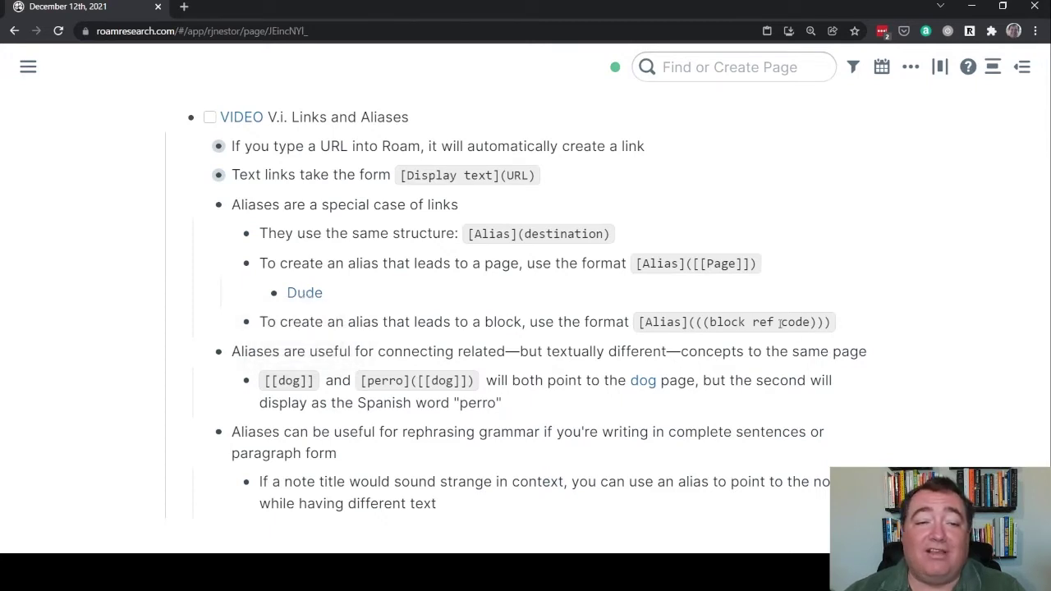
Step: Under "To create an alias that leads to a block", add the alias "Alias to block" using the copied reference of the "They use the same structure" block
right_click(244, 235)
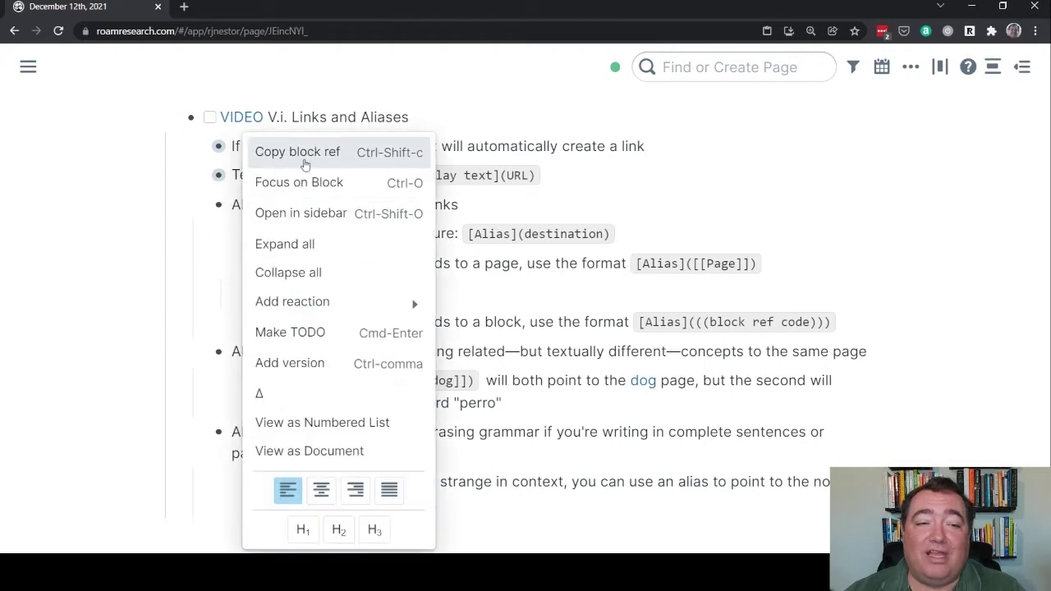
click(308, 157)
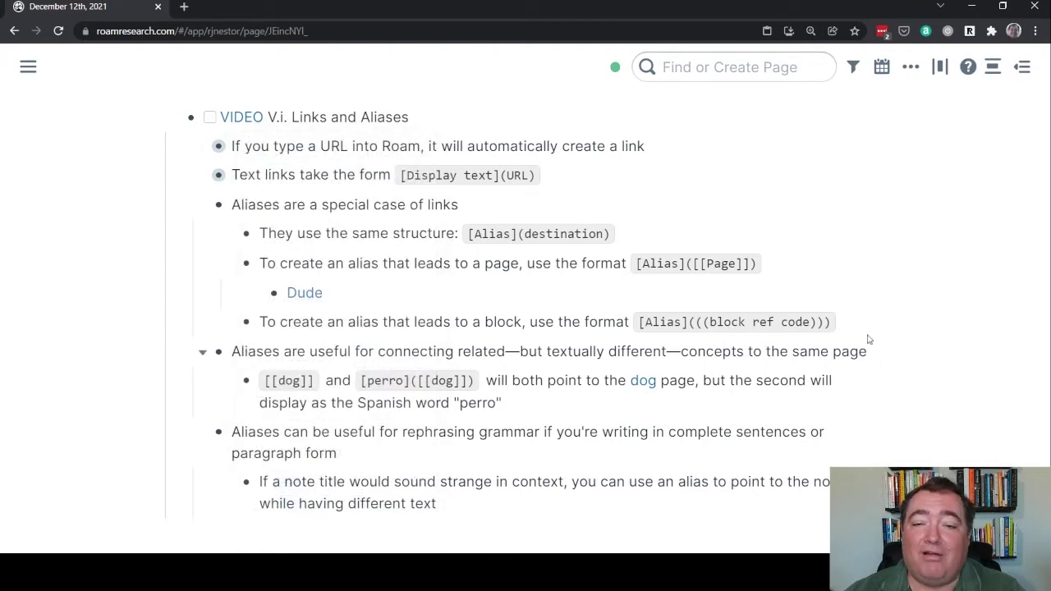
click(899, 338)
key(Return)
key(Tab)
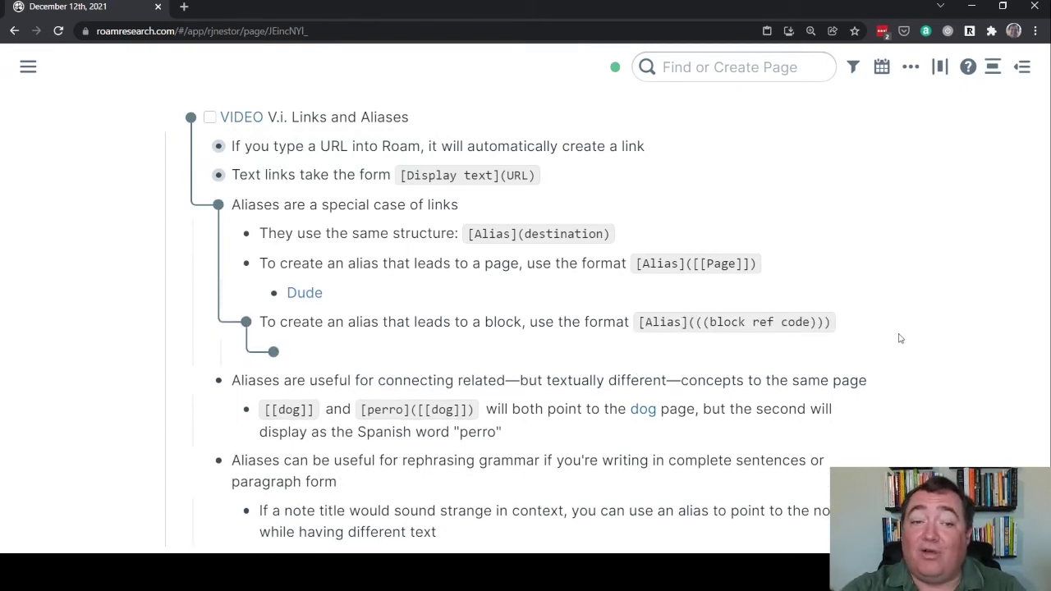
text([]())
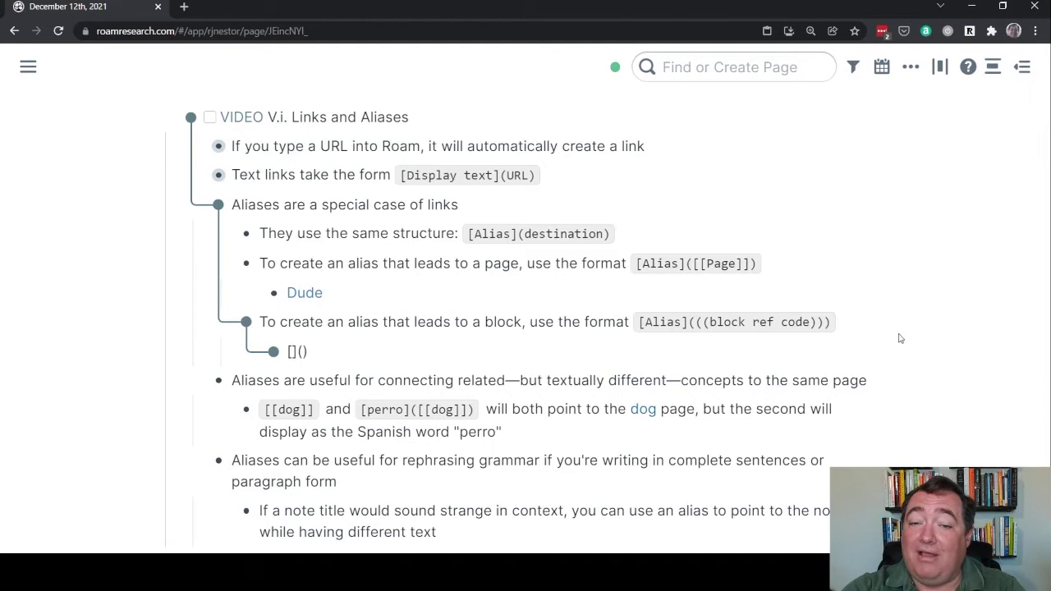
text(Al)
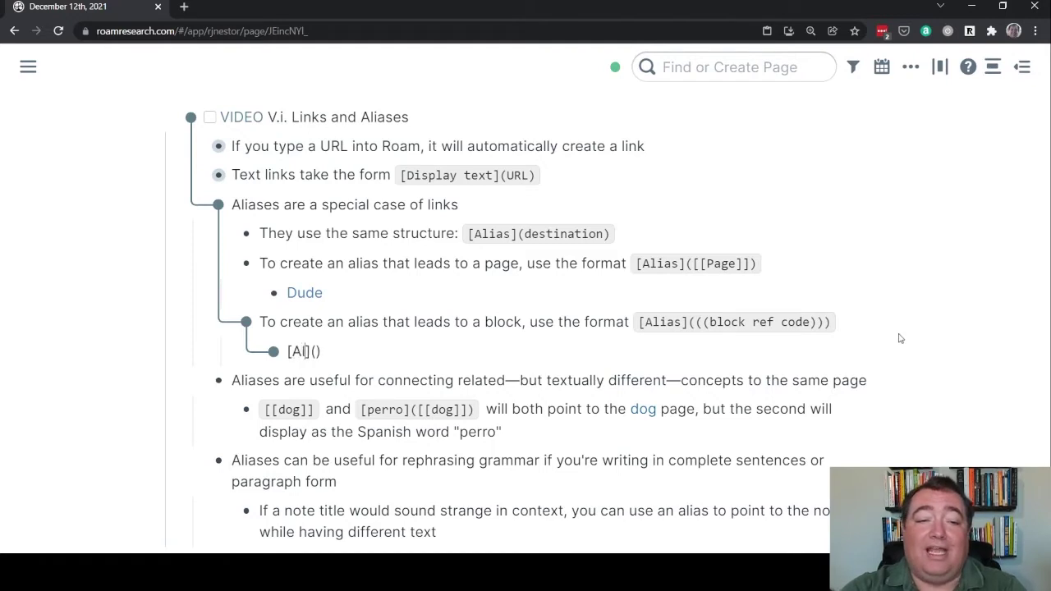
text(ias to block)
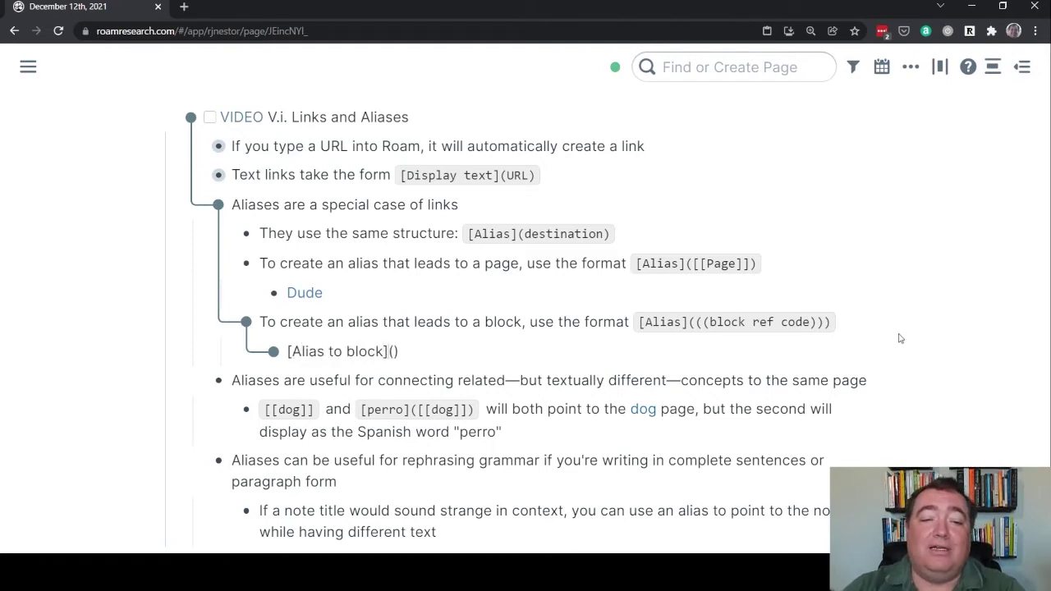
key(Right)
key(Right)
key(ctrl+v)
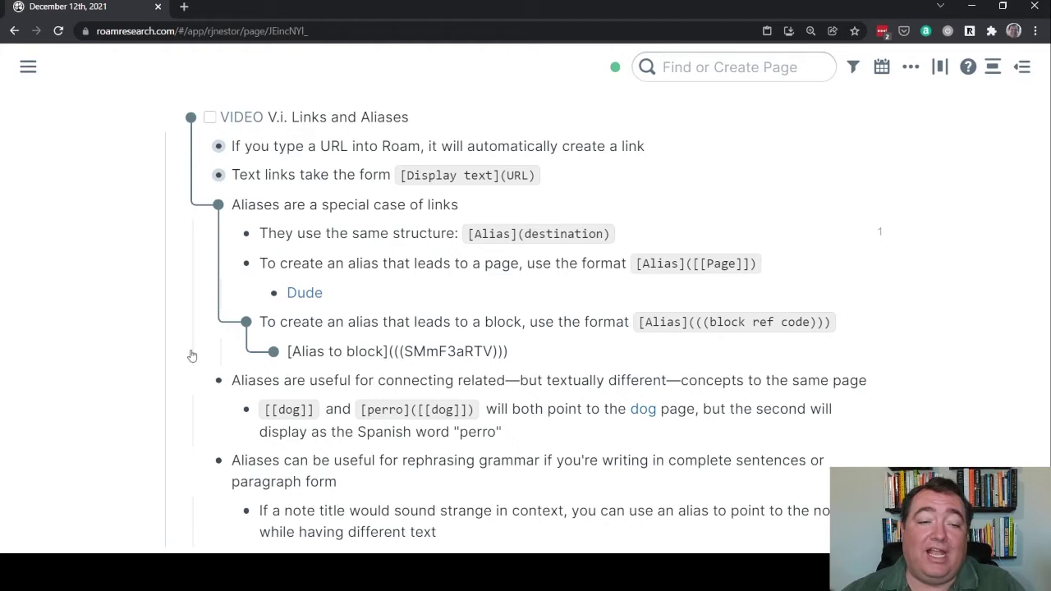
click(139, 377)
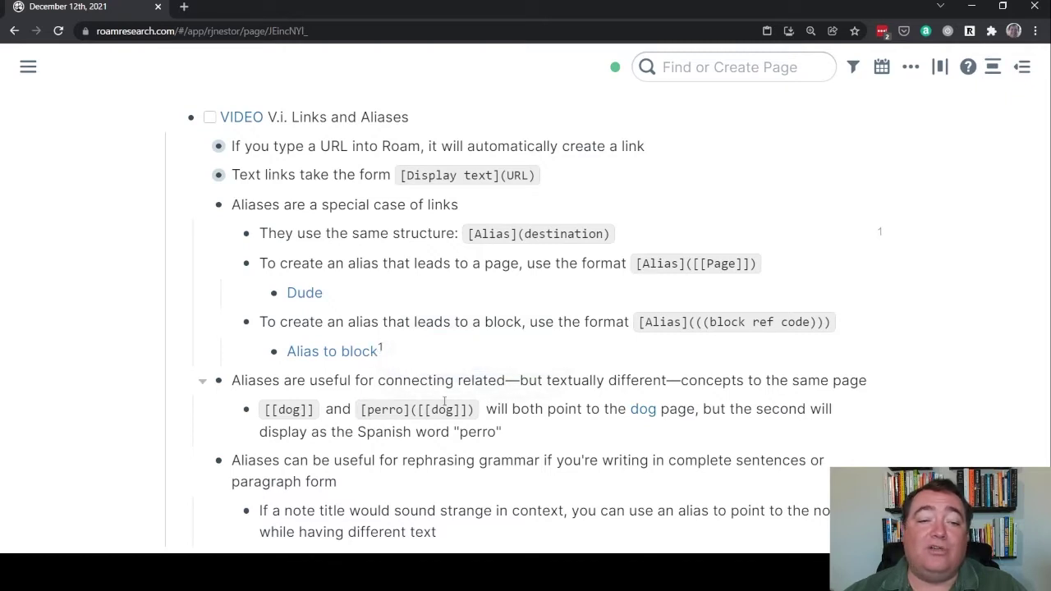
Step: Preview the "Alias to block" link, follow it to its target block, and return to the outline
mouse_move(328, 353)
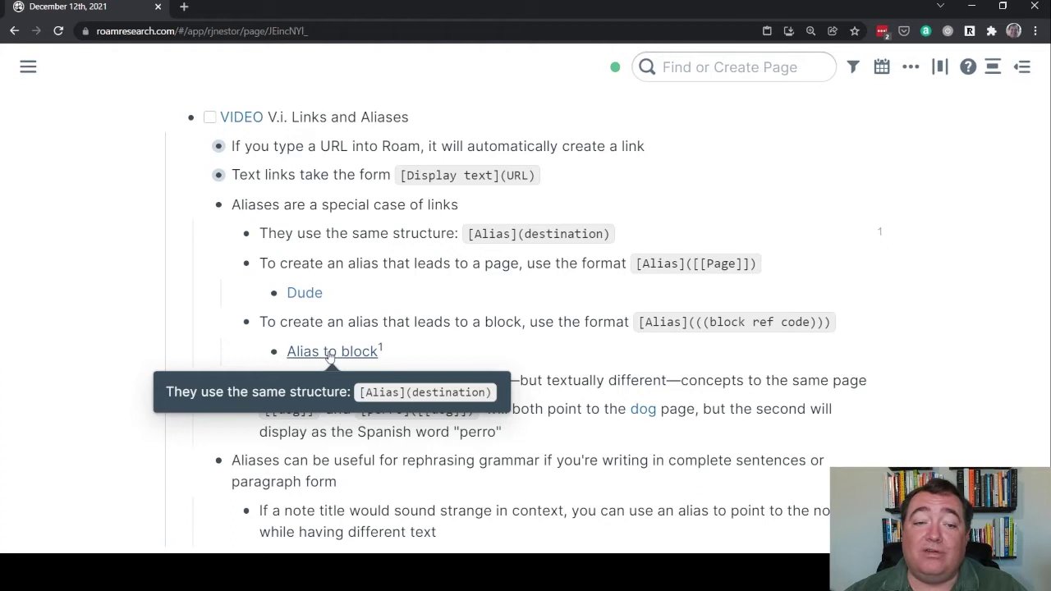
click(330, 353)
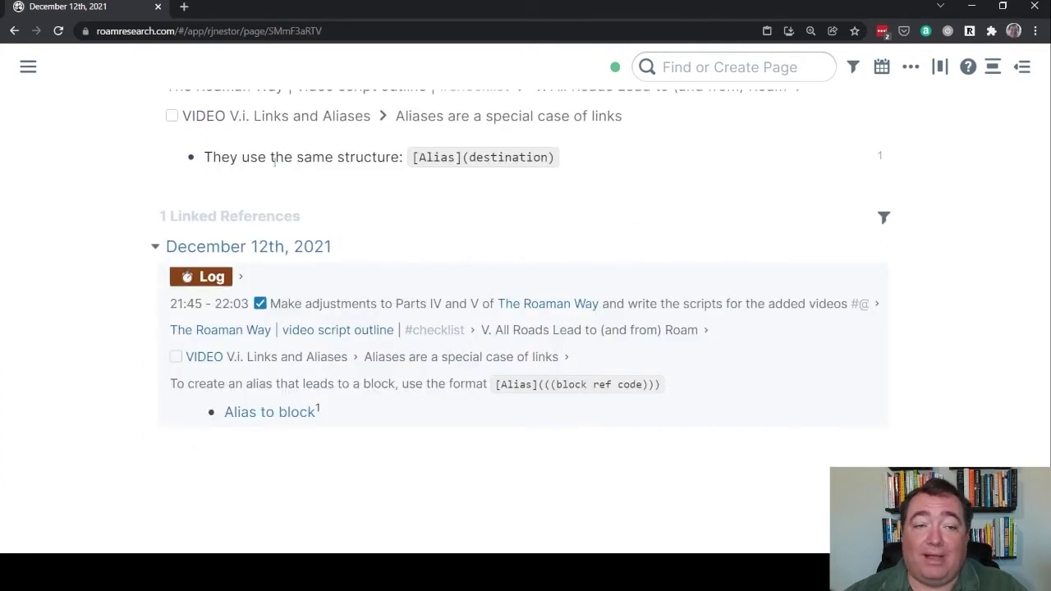
key(alt+Left)
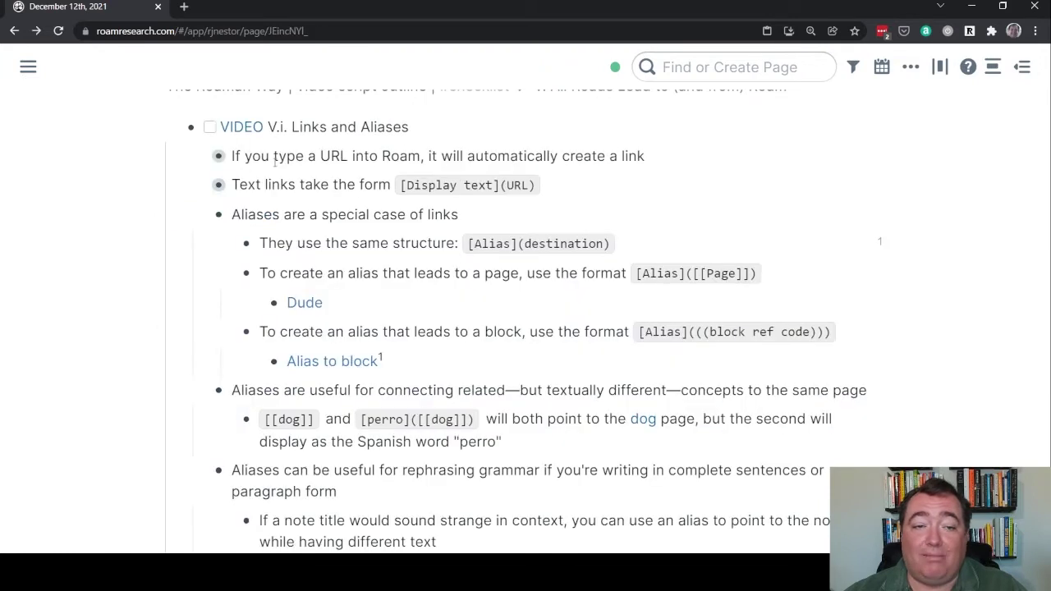
Step: Collapse the "Aliases are a special case of links" block
scroll(450, 353, up, 1)
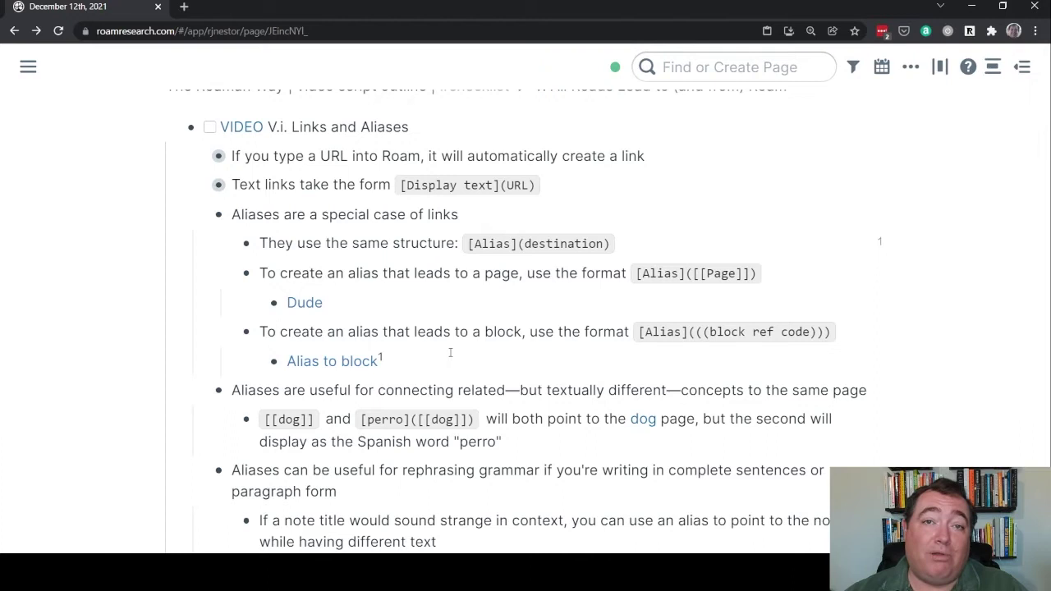
click(203, 218)
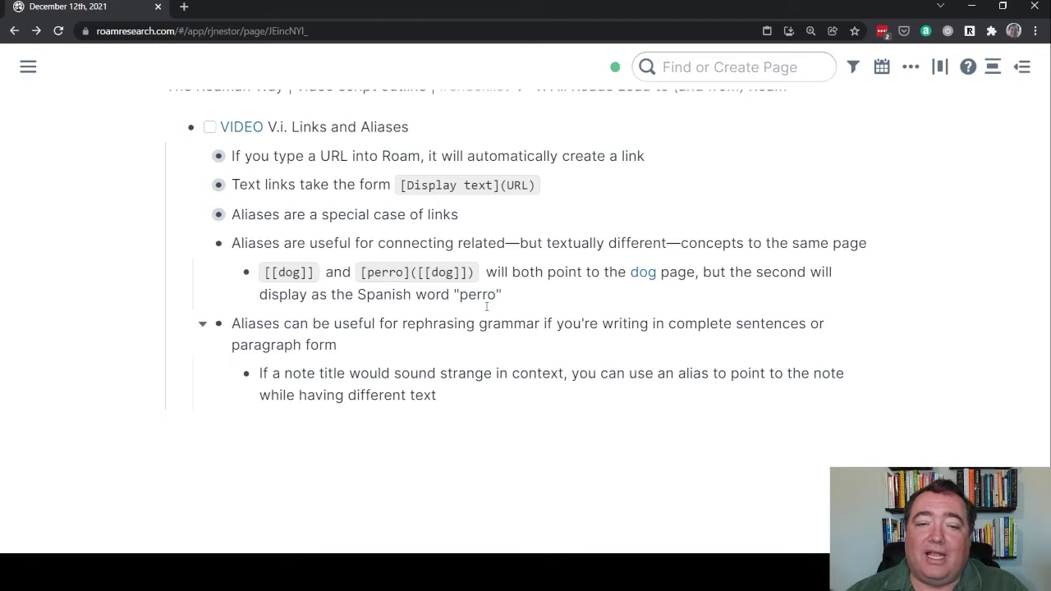
Step: Remove the code formatting around [perro]([[dog]]) in the dog example so it renders as an alias
click(487, 267)
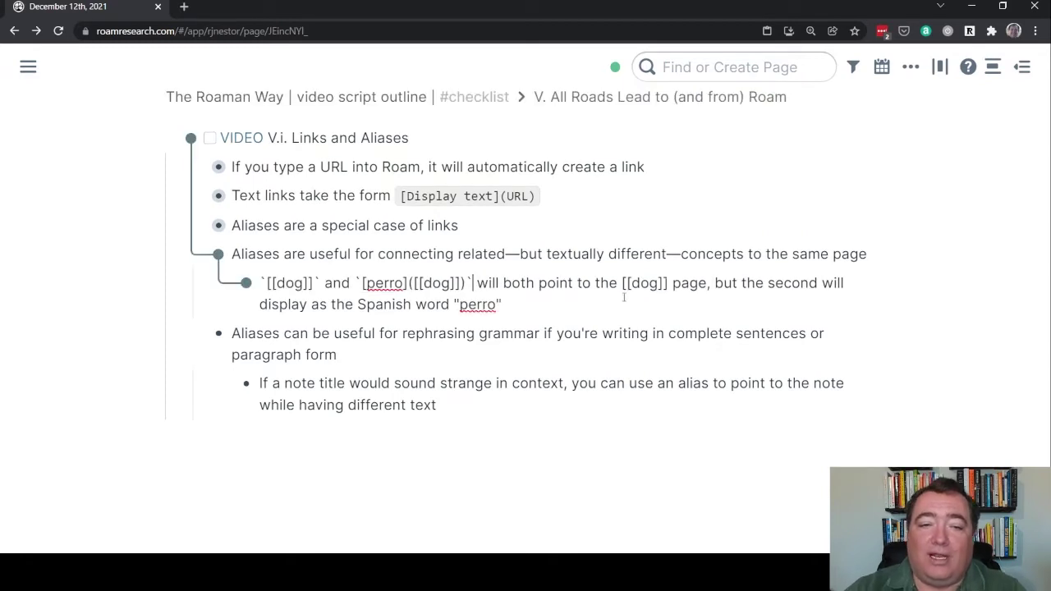
key(BackSpace)
key(Left)
key(Left)
key(Left)
key(Left)
key(Left)
key(Left)
key(Left)
key(Left)
key(Left)
key(Left)
key(Left)
key(Left)
key(Left)
key(Left)
key(Left)
key(Left)
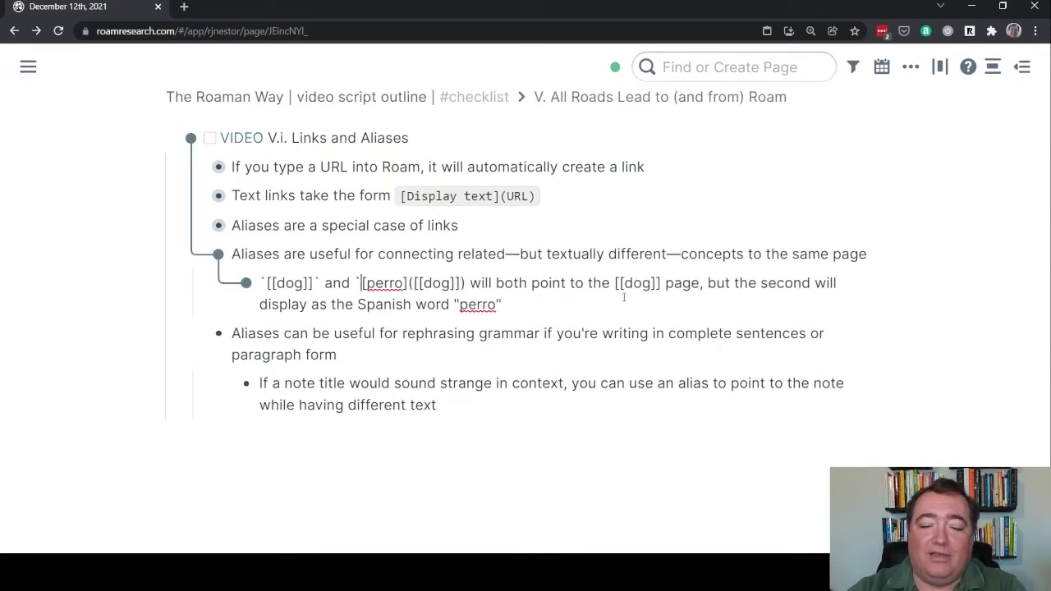
key(BackSpace)
key(Escape)
key(Escape)
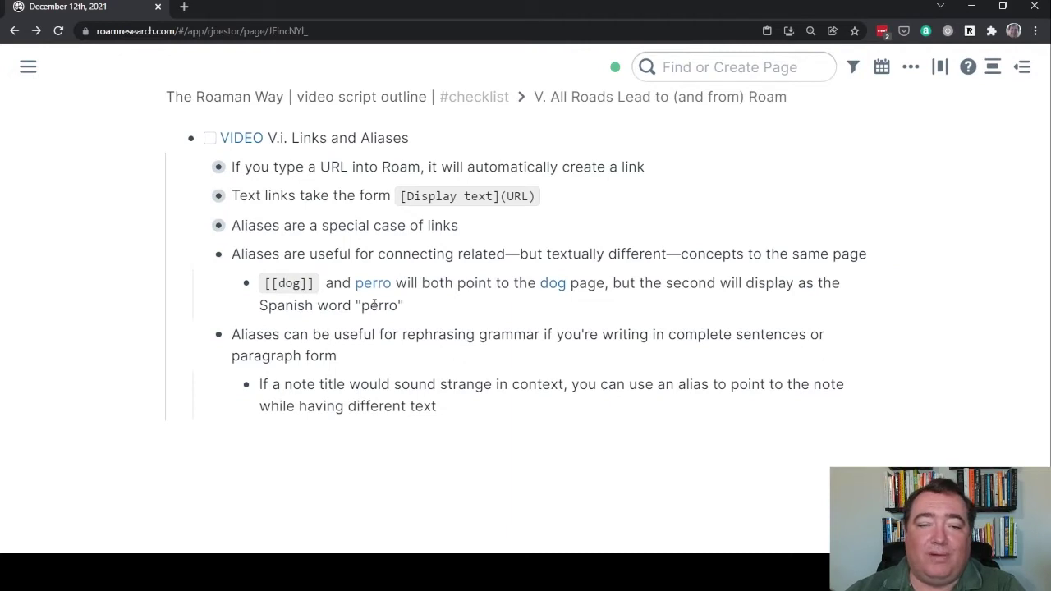
Step: Preview the target of the perro alias and restore the code formatting around [perro]([[dog]])
mouse_move(374, 289)
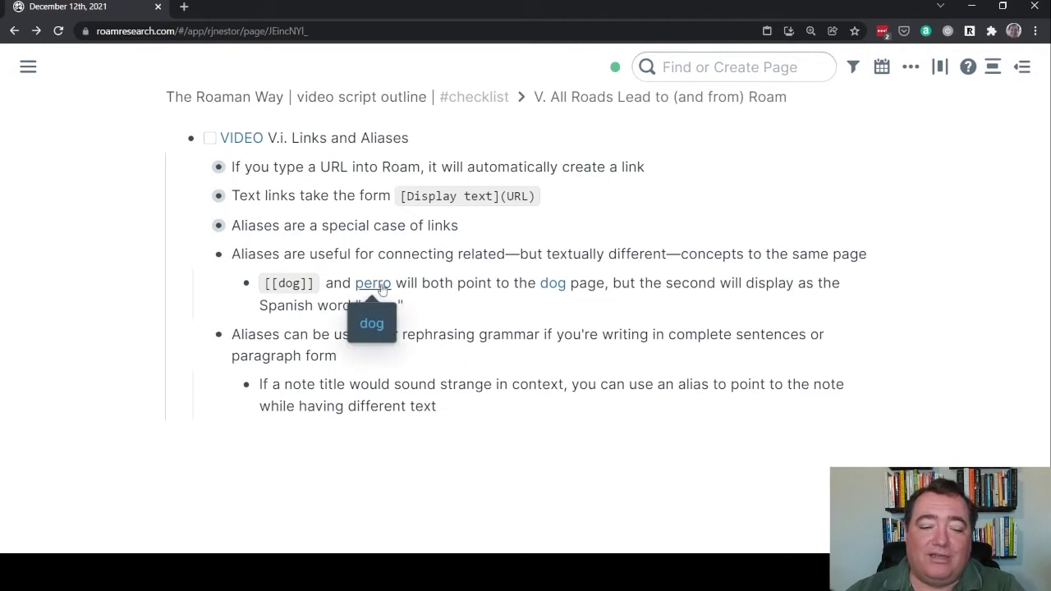
click(365, 287)
drag(366, 288, 545, 333)
key(Escape)
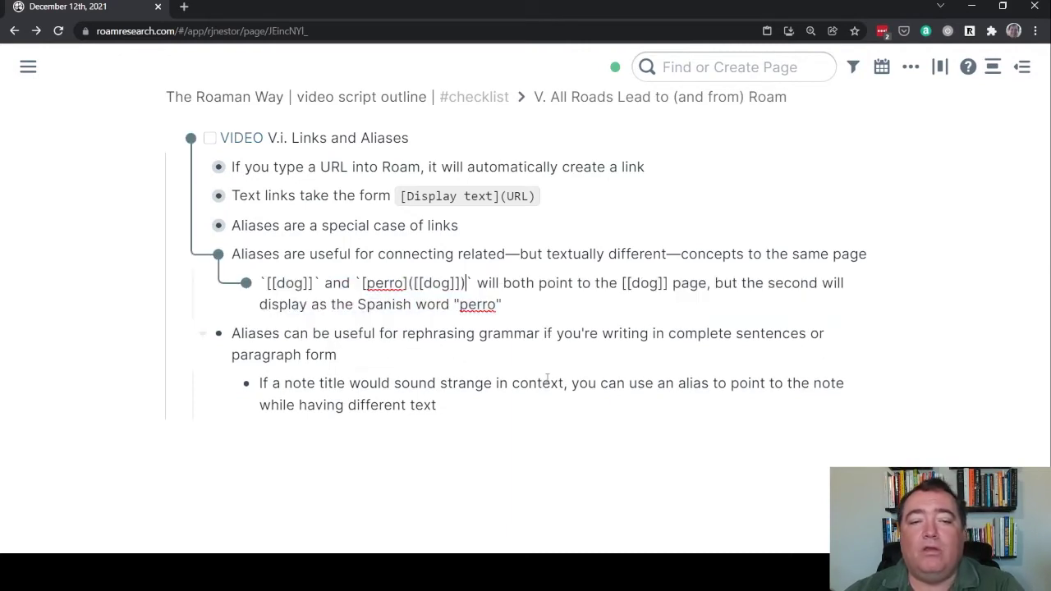
key(Escape)
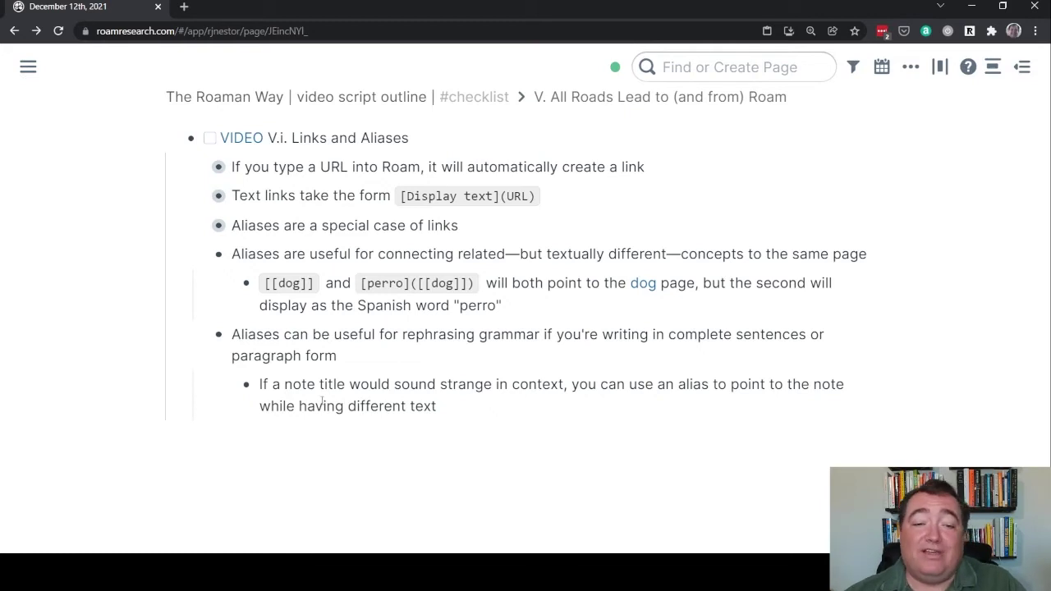
Step: Add a child block under "If a note title would sound strange in context" containing a link to the page mice
click(472, 413)
key(Return)
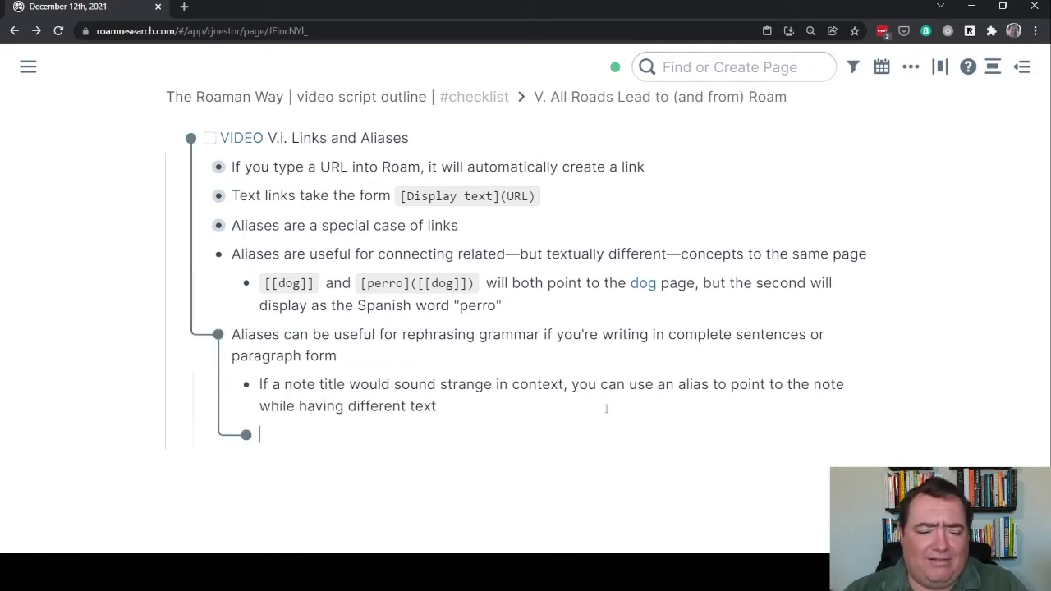
key(Tab)
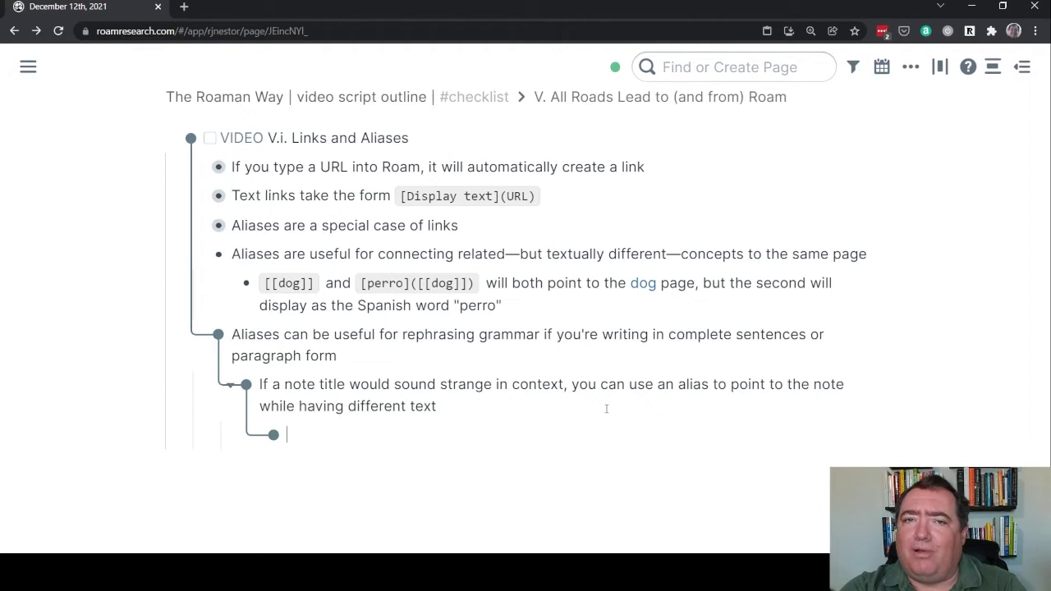
text([[)
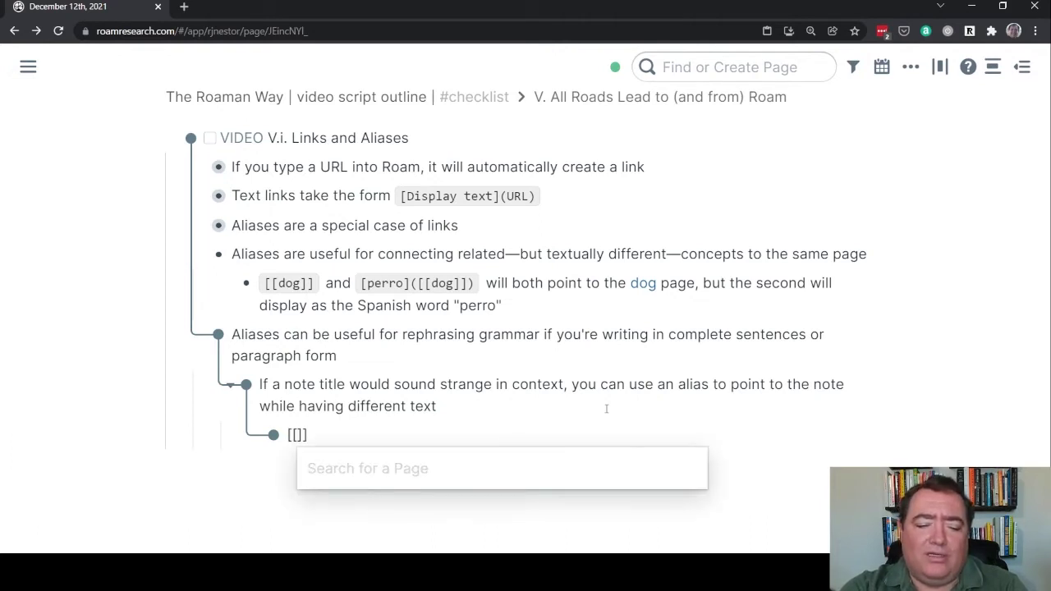
text(mice)
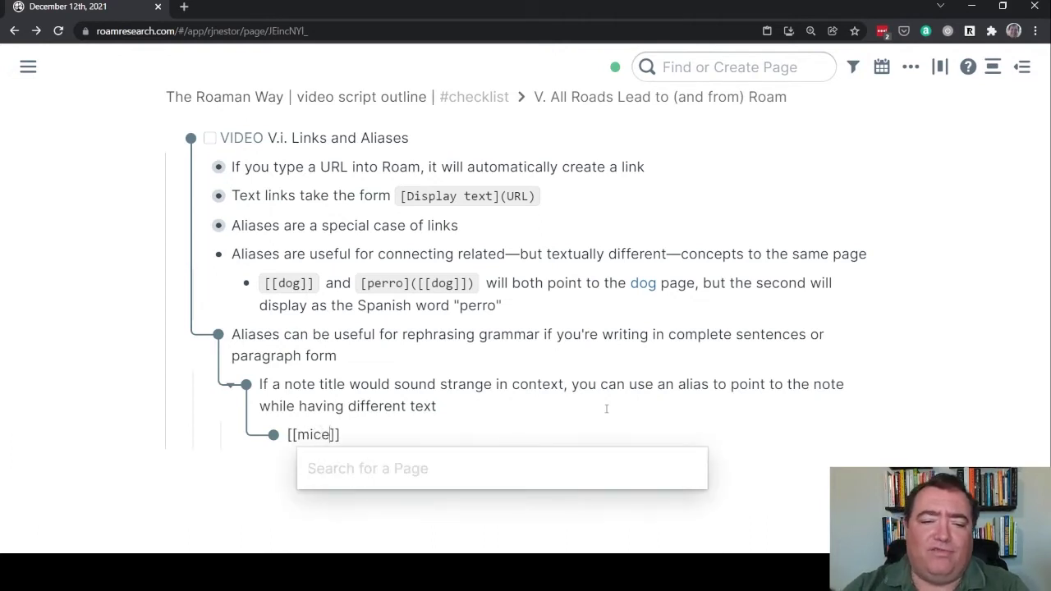
key(End)
Step: Add the sibling block "I saw a [[mice]] today" below the mice block, linking to the existing mice page
key(Return)
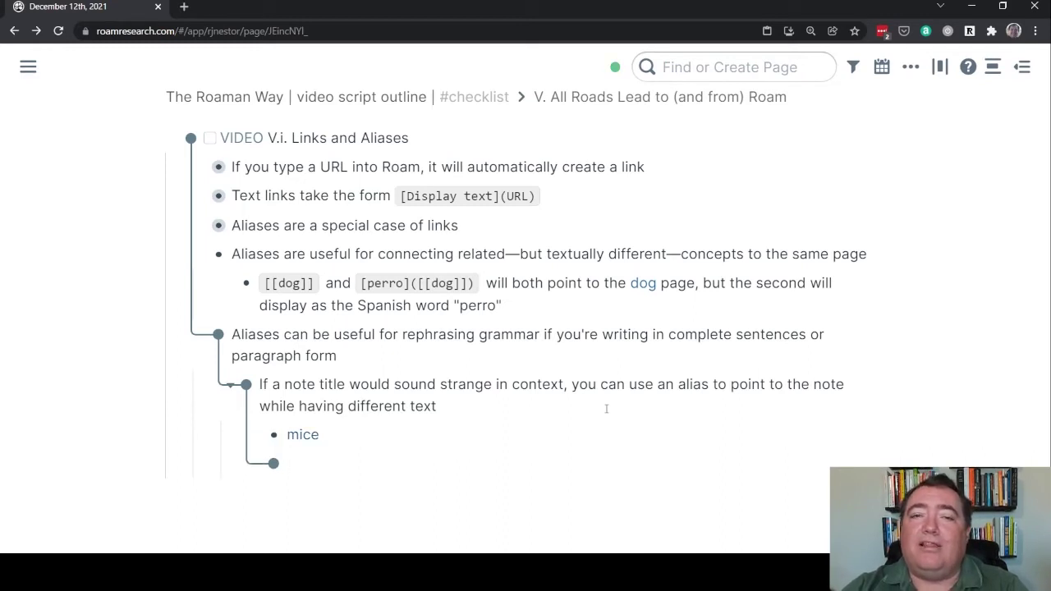
text(I saw a)
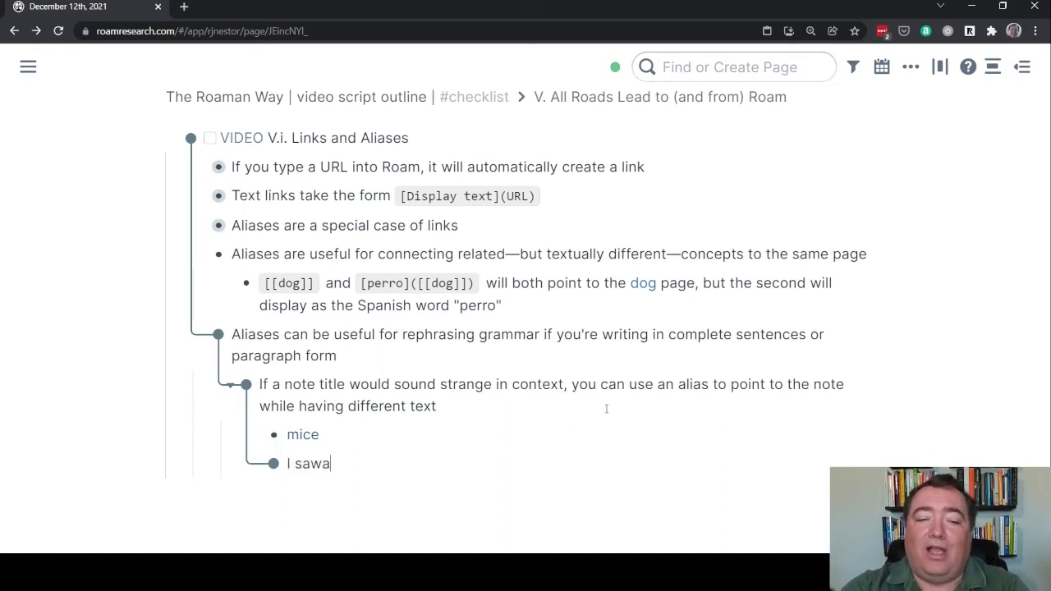
text( [[mice)
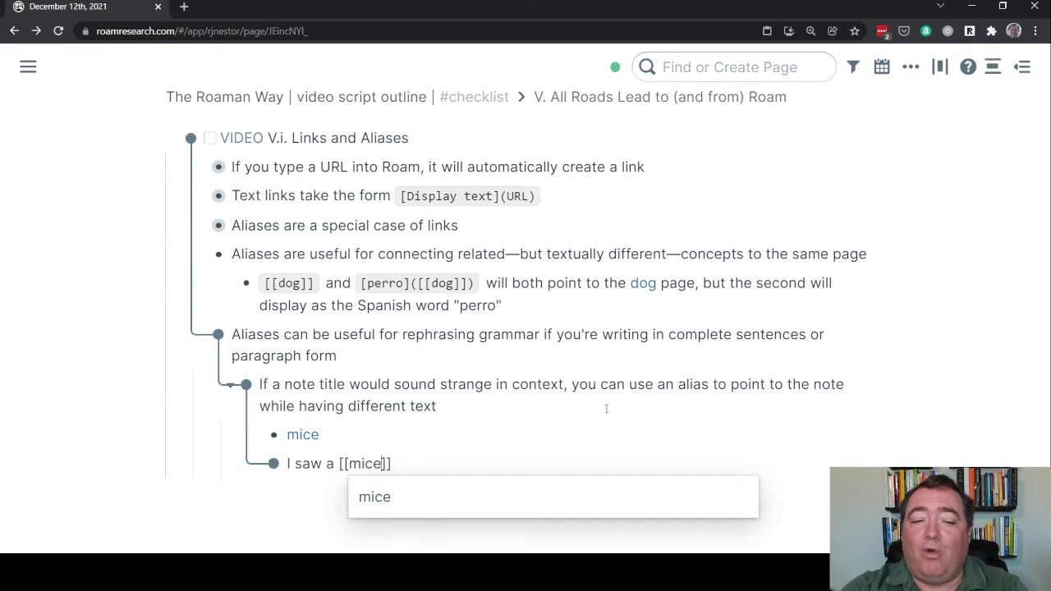
key(Return)
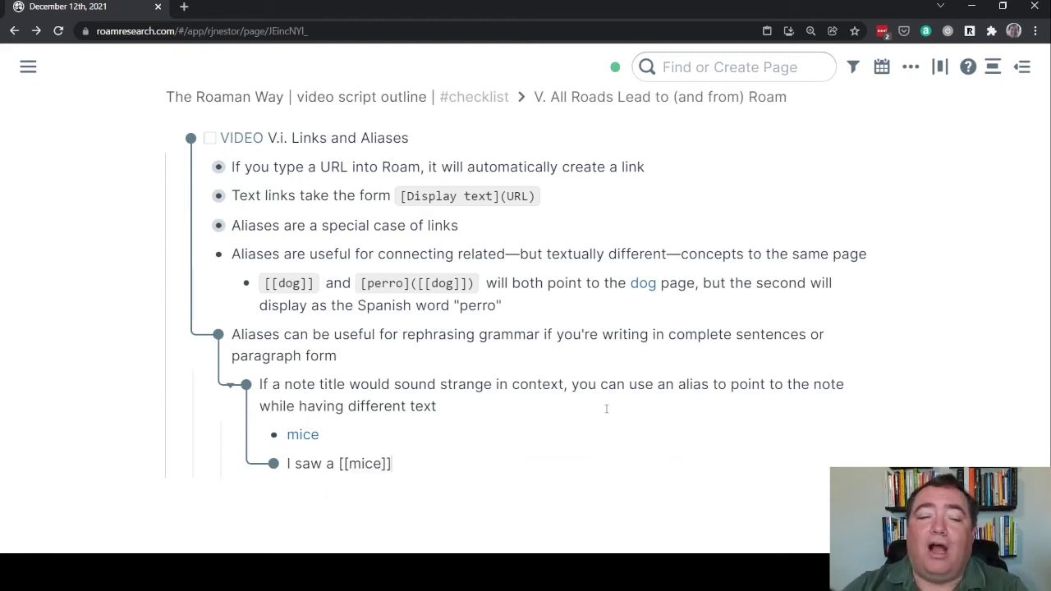
text(tody)
key(BackSpace)
text(ay)
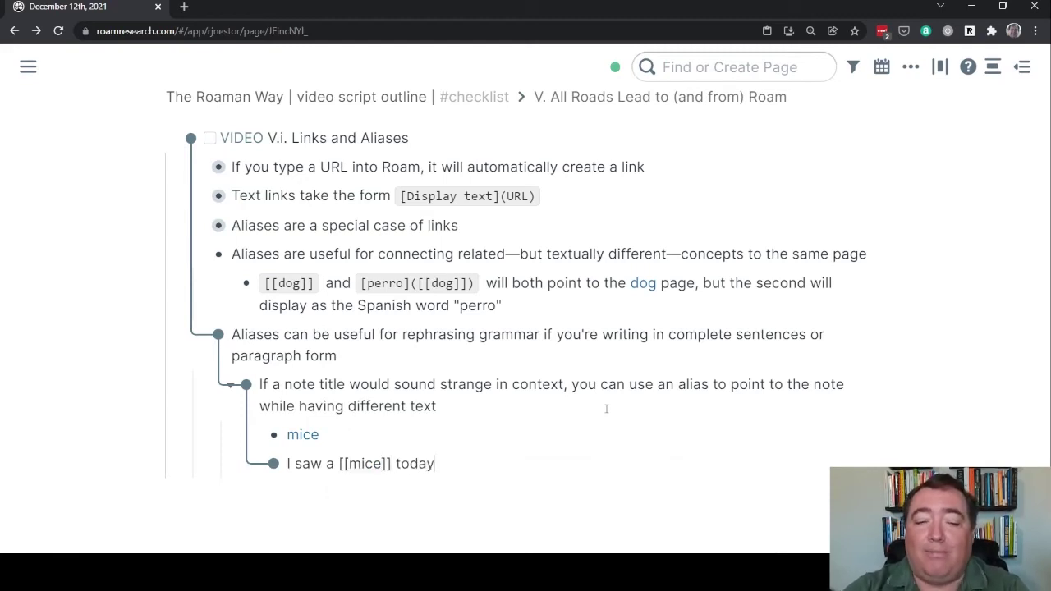
key(Up)
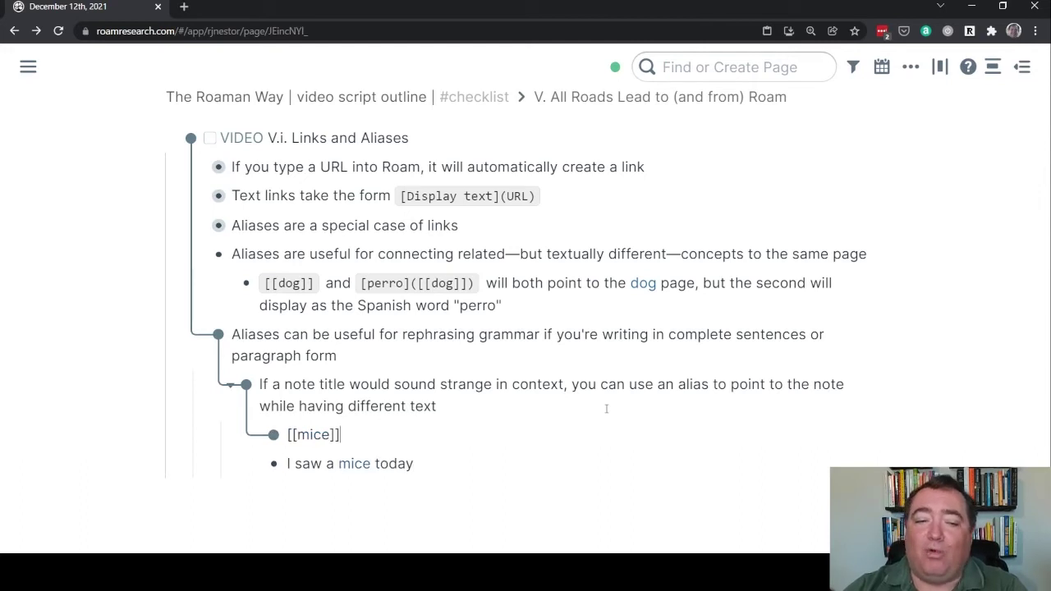
key(Down)
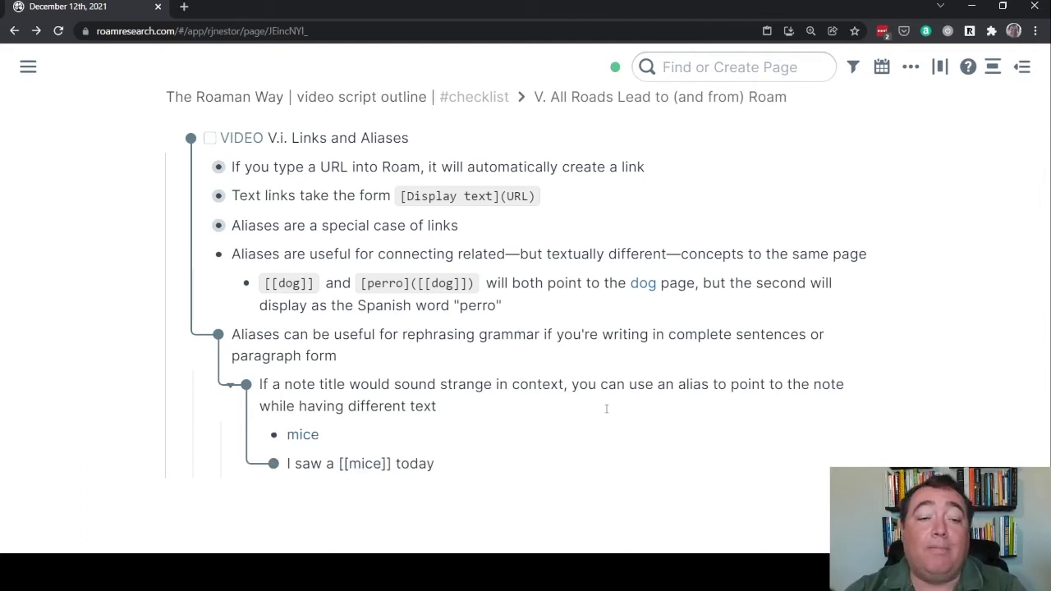
Step: Add the block "I saw a [mouse]([[mice]]) today" below it, using mouse as an alias for the mice page
key(Return)
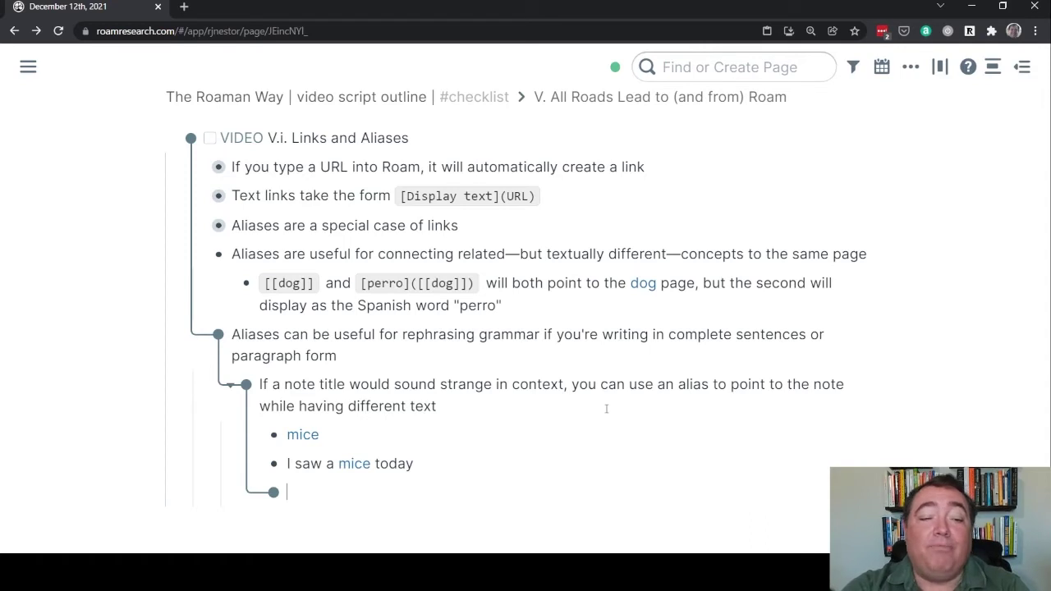
text(I saw )
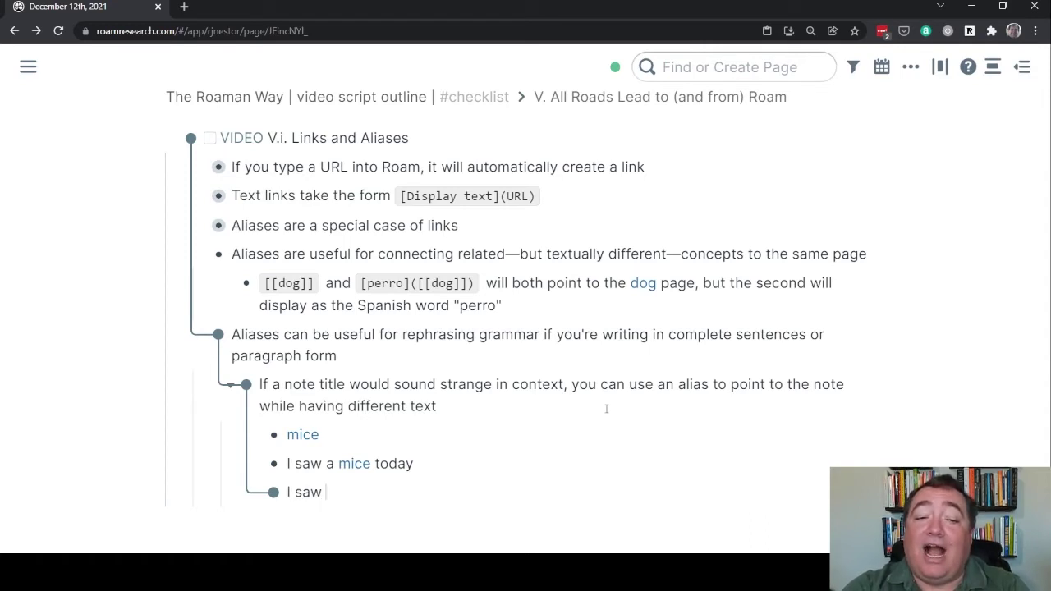
text(a []()mouse]()
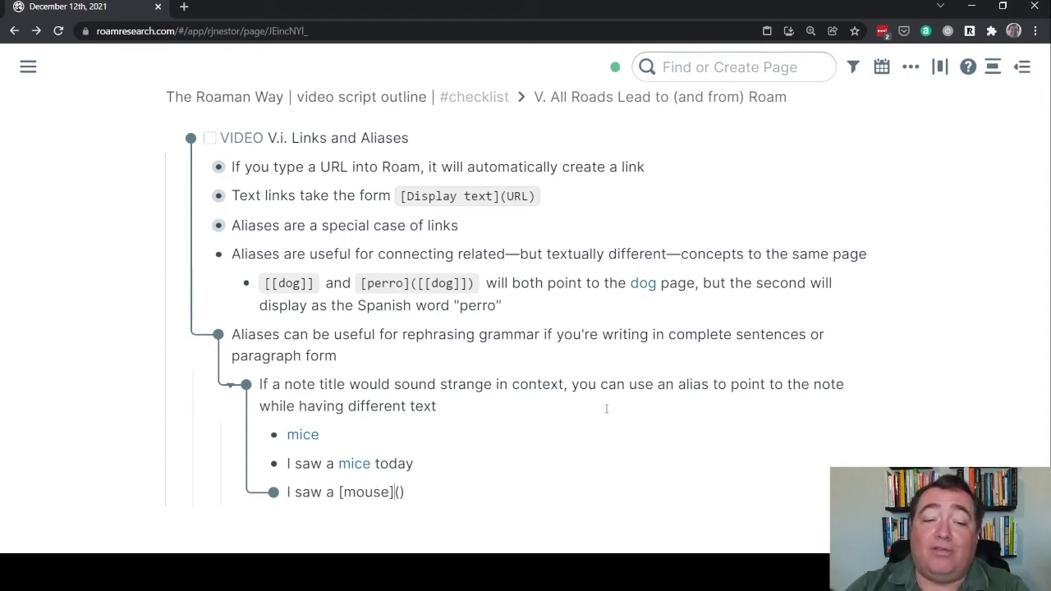
text([[mice)
key(Return)
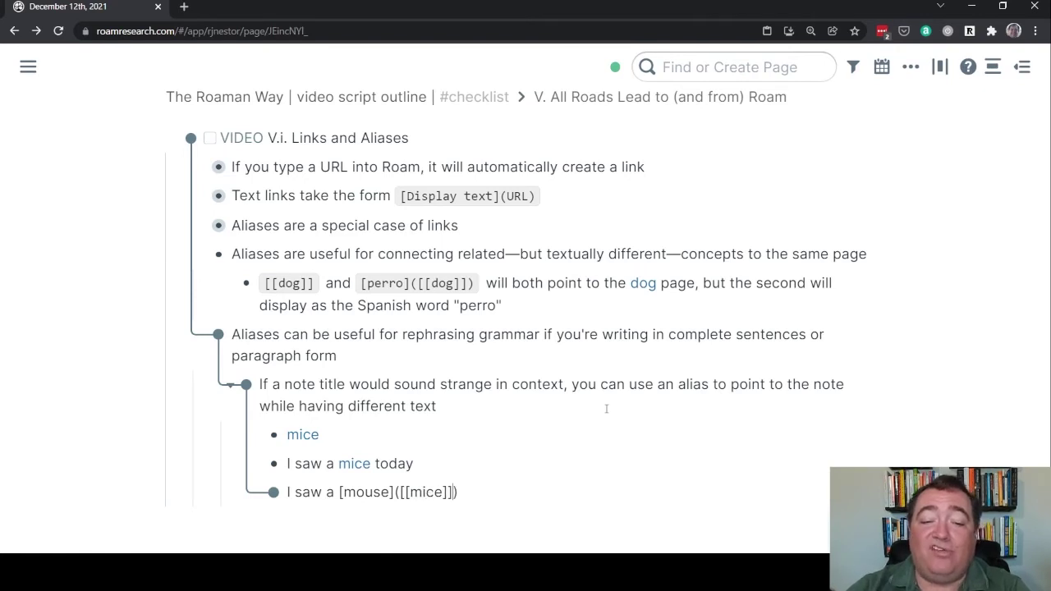
text(today)
key(Escape)
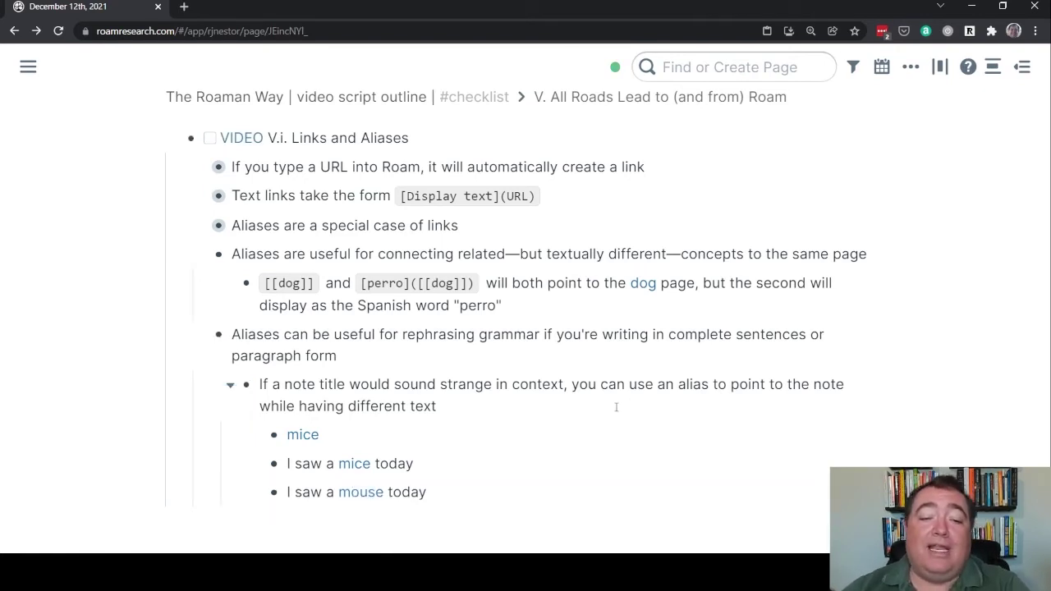
mouse_move(363, 500)
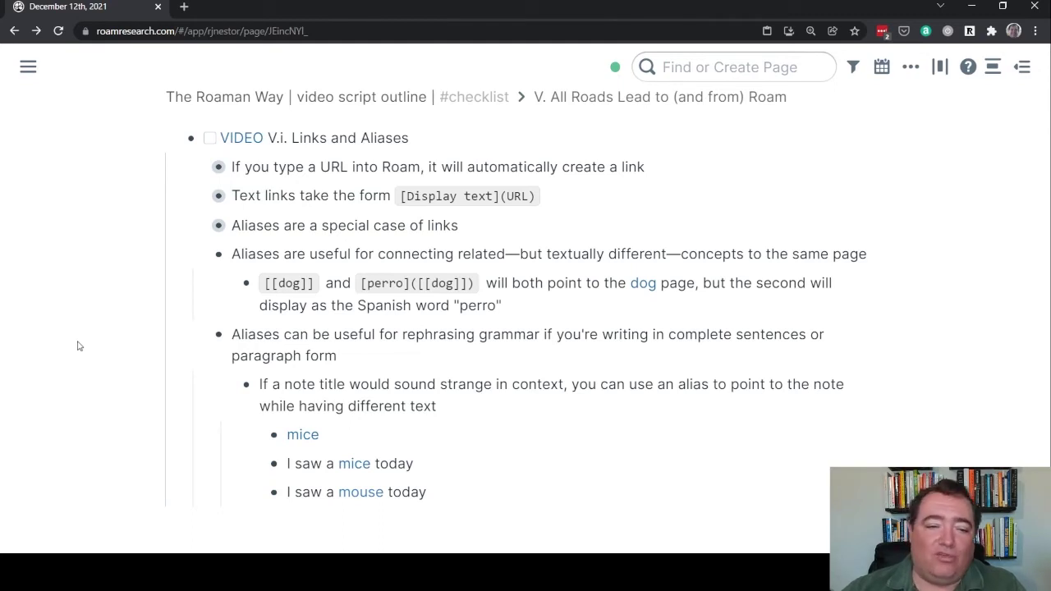
Step: Collapse the "Aliases are useful for connecting related" and "Aliases can be useful for rephrasing grammar" blocks
click(608, 261)
key(ctrl+Up)
key(Down)
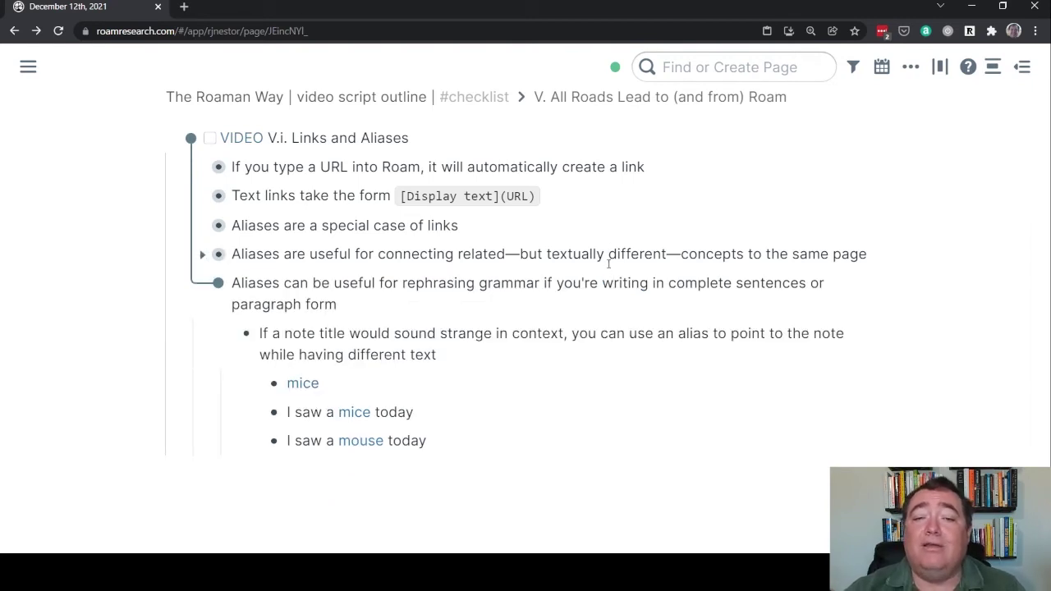
key(ctrl+Up)
Step: Add a block at the end of the Links and Aliases outline containing the link pattern [text](destination)
key(Return)
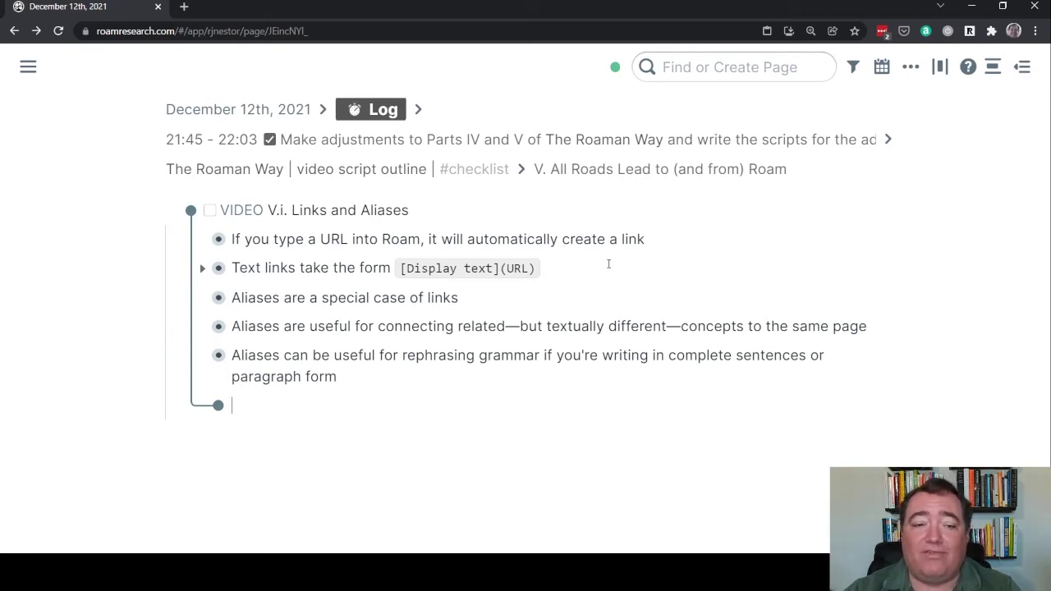
text([]())
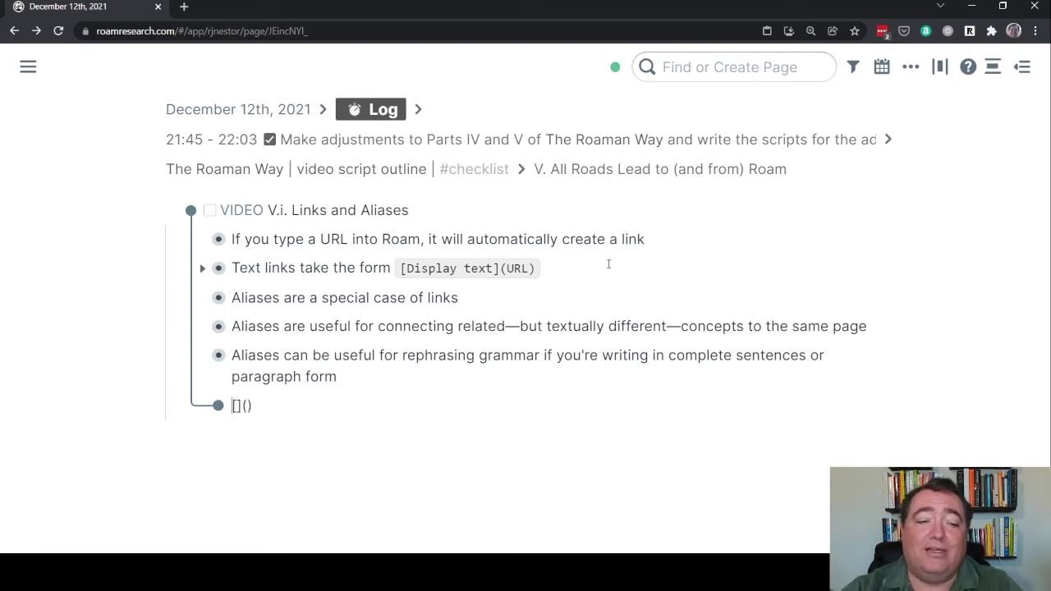
text(text)
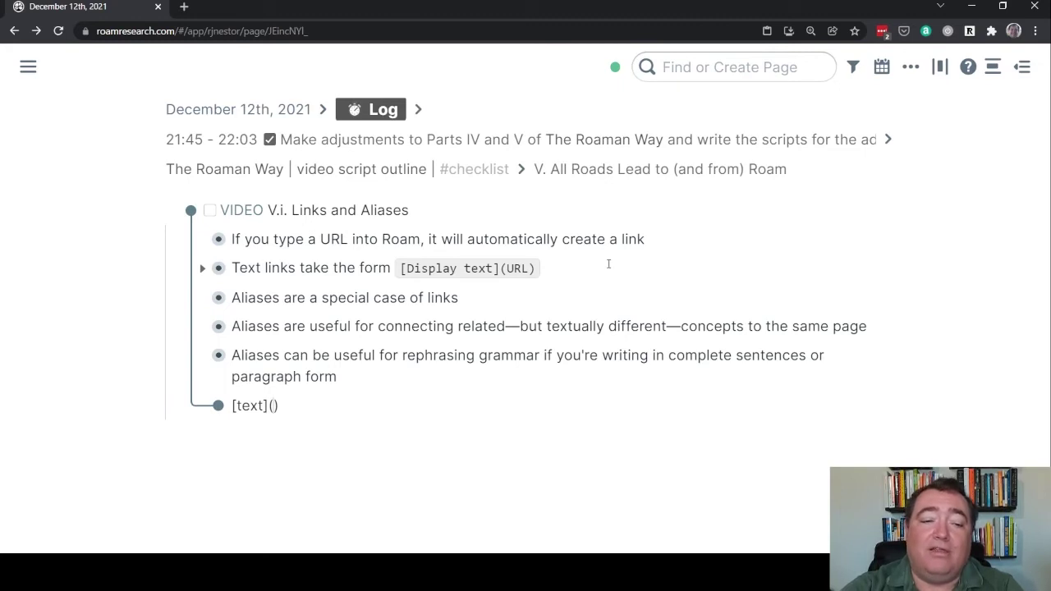
text(destination)
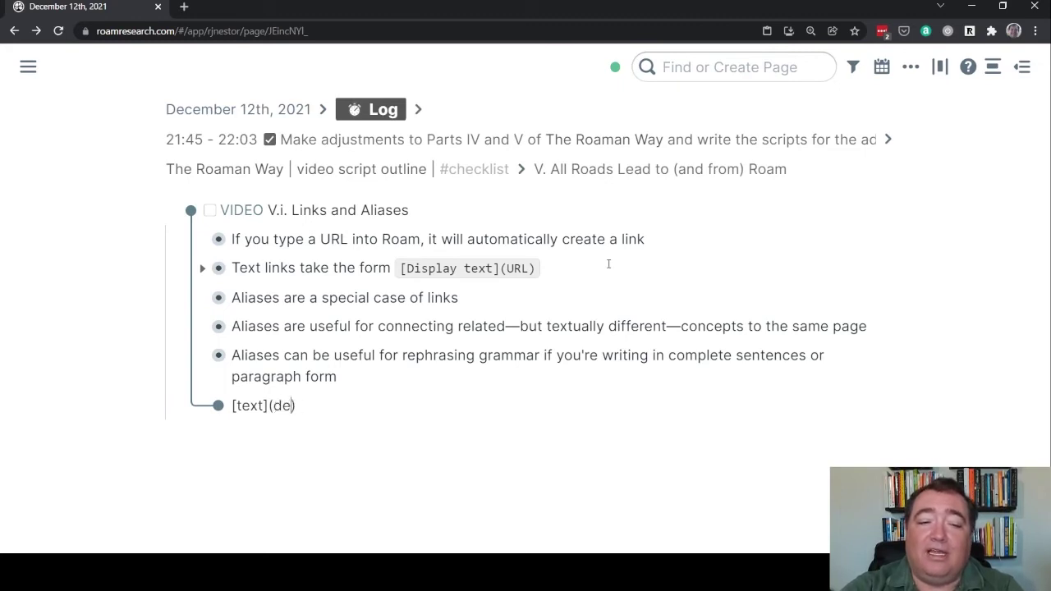